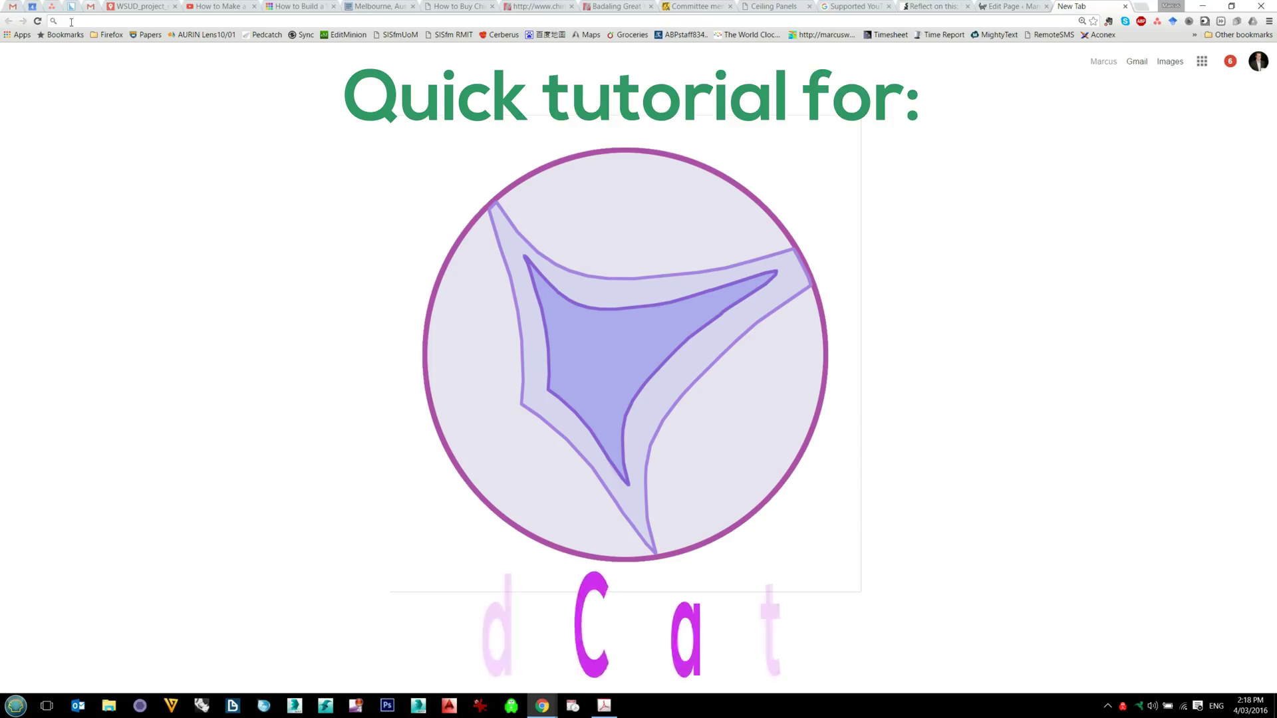
Step: Load the PedCatch site at pedcatch.com from the 'pedc' address-bar suggestion
{"action": "type", "text": "pedcatch.com"}
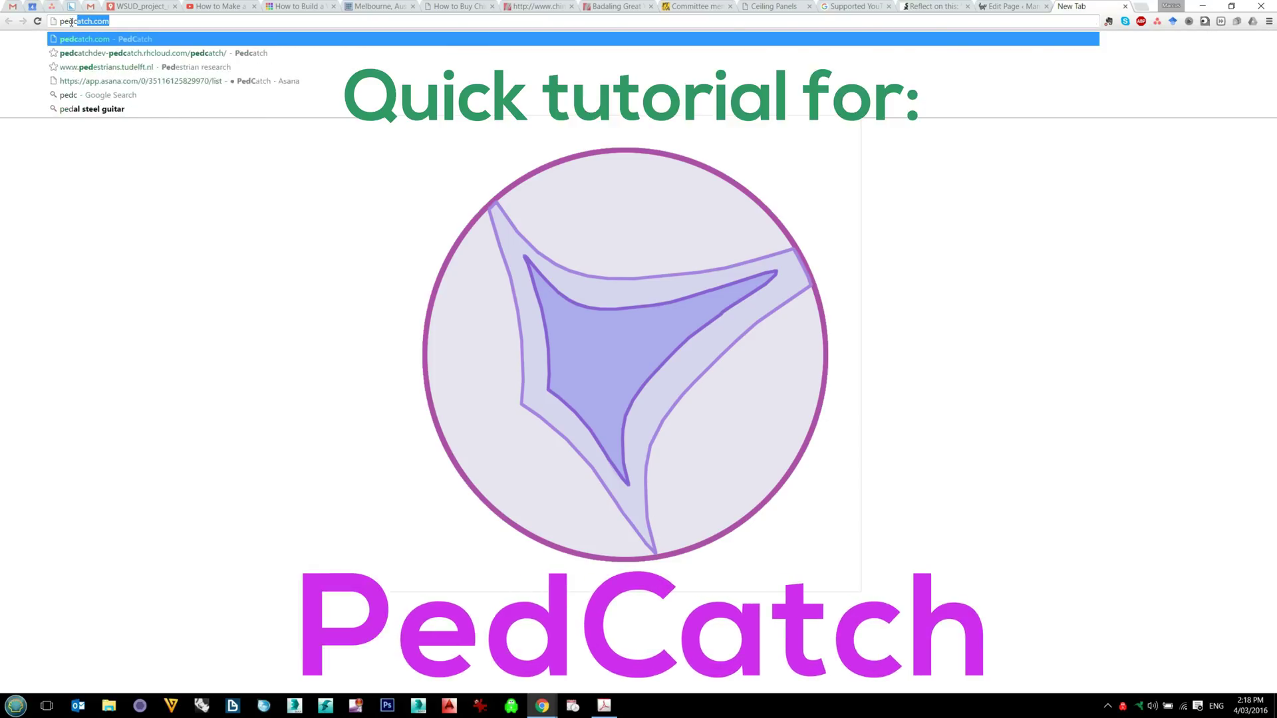
{"action": "key", "text": "Return"}
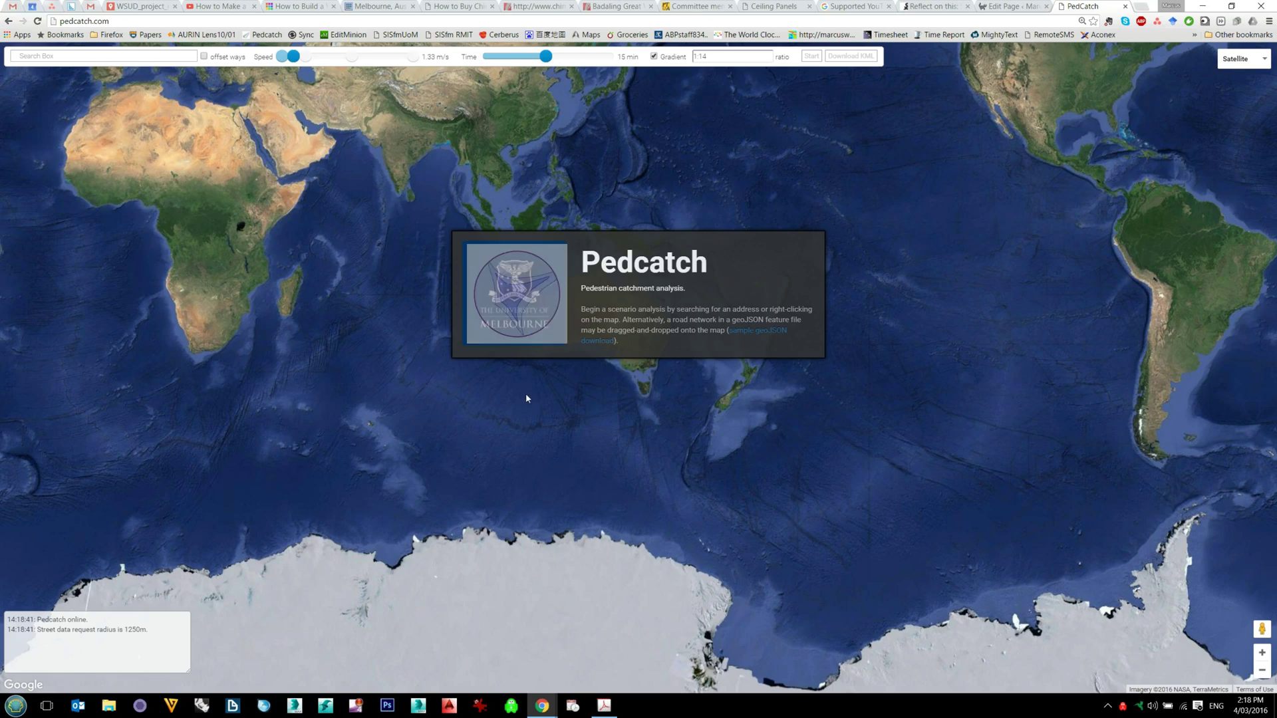
Step: Zoom the satellite map from the world view into inner Melbourne
{"action": "scroll", "coordinate": [626, 374], "scroll_direction": "up", "scroll_amount": 1}
{"action": "scroll", "coordinate": [628, 380], "scroll_direction": "down", "scroll_amount": 1}
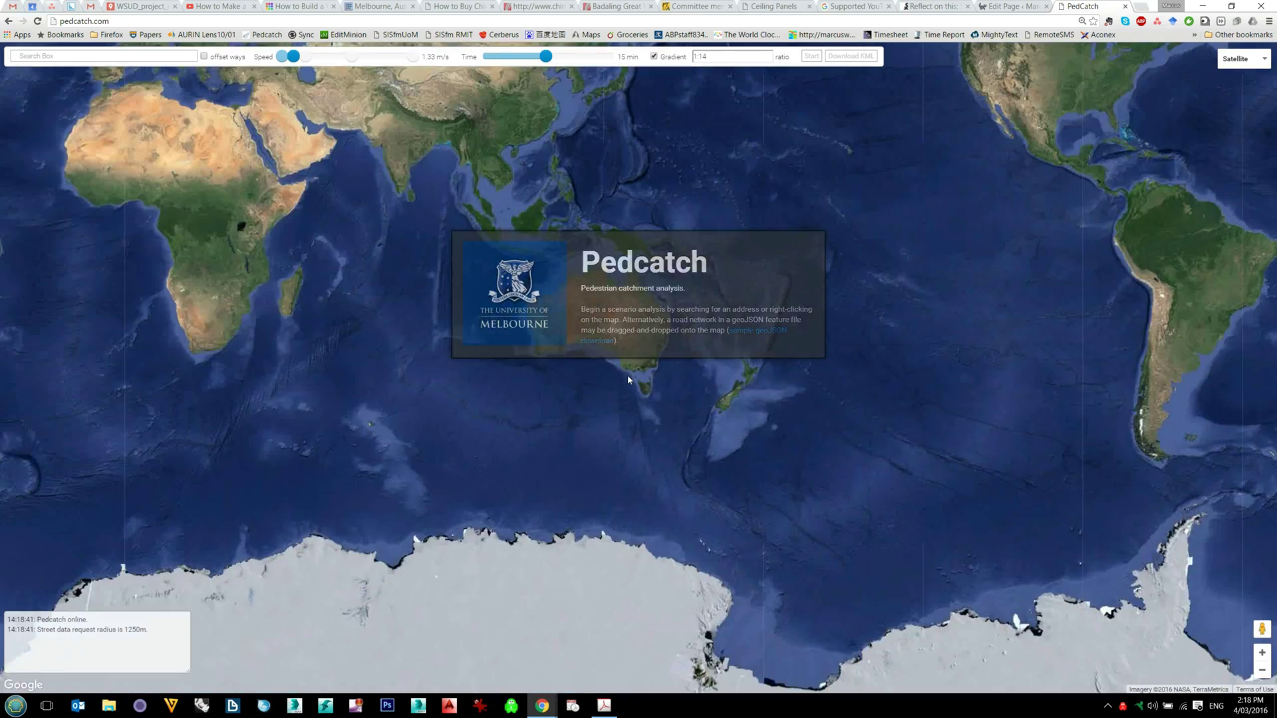
{"action": "scroll", "coordinate": [628, 380], "scroll_direction": "up", "scroll_amount": 1}
{"action": "scroll", "coordinate": [628, 380], "scroll_direction": "up", "scroll_amount": 1}
{"action": "scroll", "coordinate": [628, 380], "scroll_direction": "up", "scroll_amount": 1}
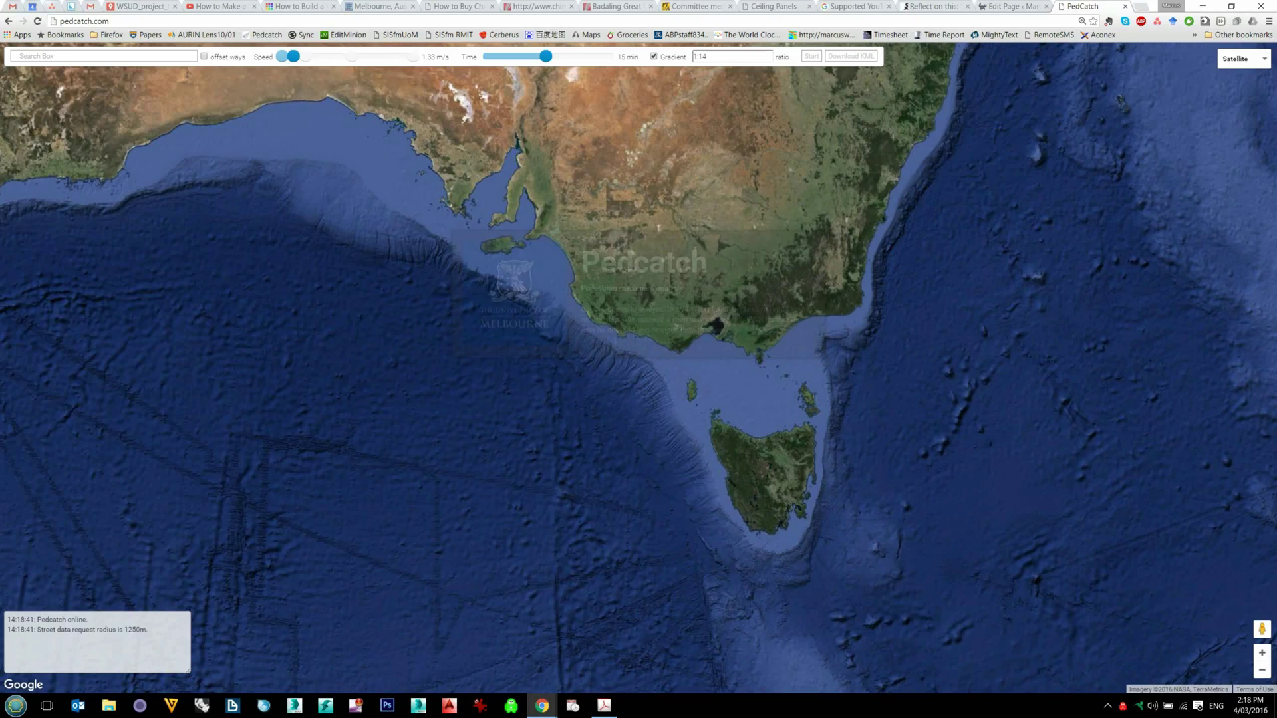
{"action": "scroll", "coordinate": [697, 323], "scroll_direction": "up", "scroll_amount": 1}
{"action": "scroll", "coordinate": [729, 317], "scroll_direction": "up", "scroll_amount": 1}
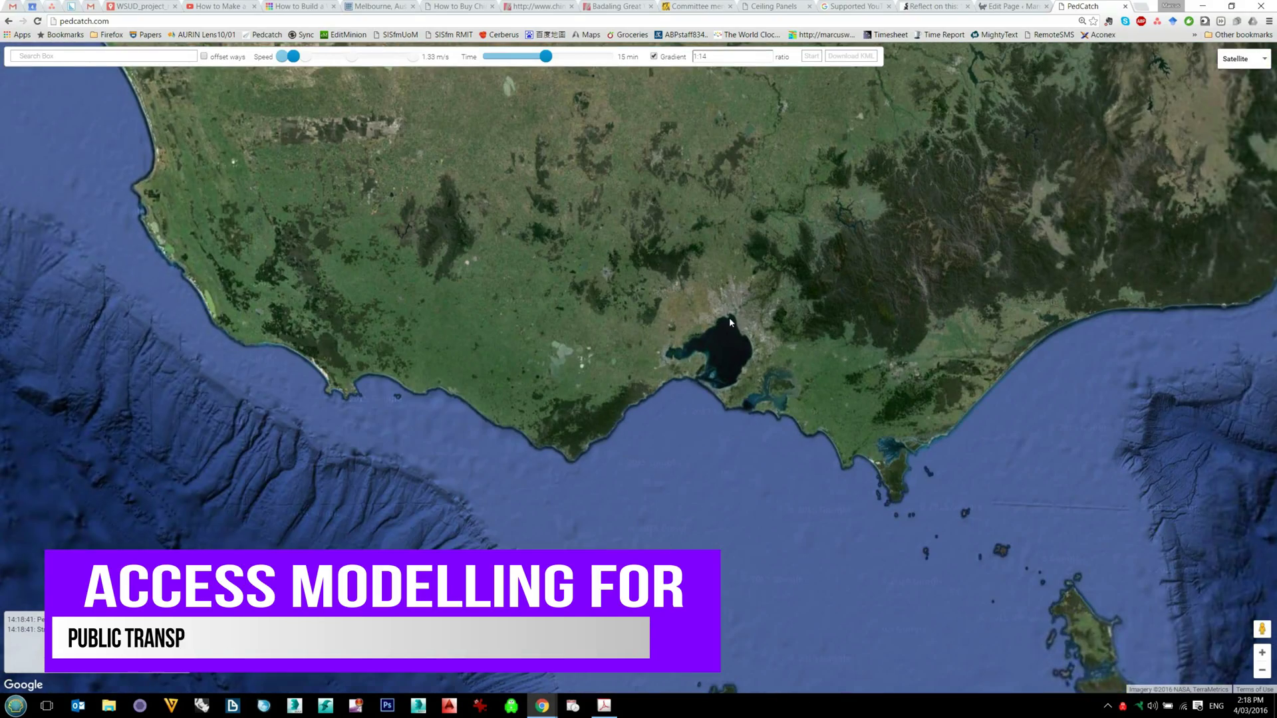
{"action": "scroll", "coordinate": [727, 304], "scroll_direction": "up", "scroll_amount": 1}
{"action": "scroll", "coordinate": [598, 357], "scroll_direction": "up", "scroll_amount": 2}
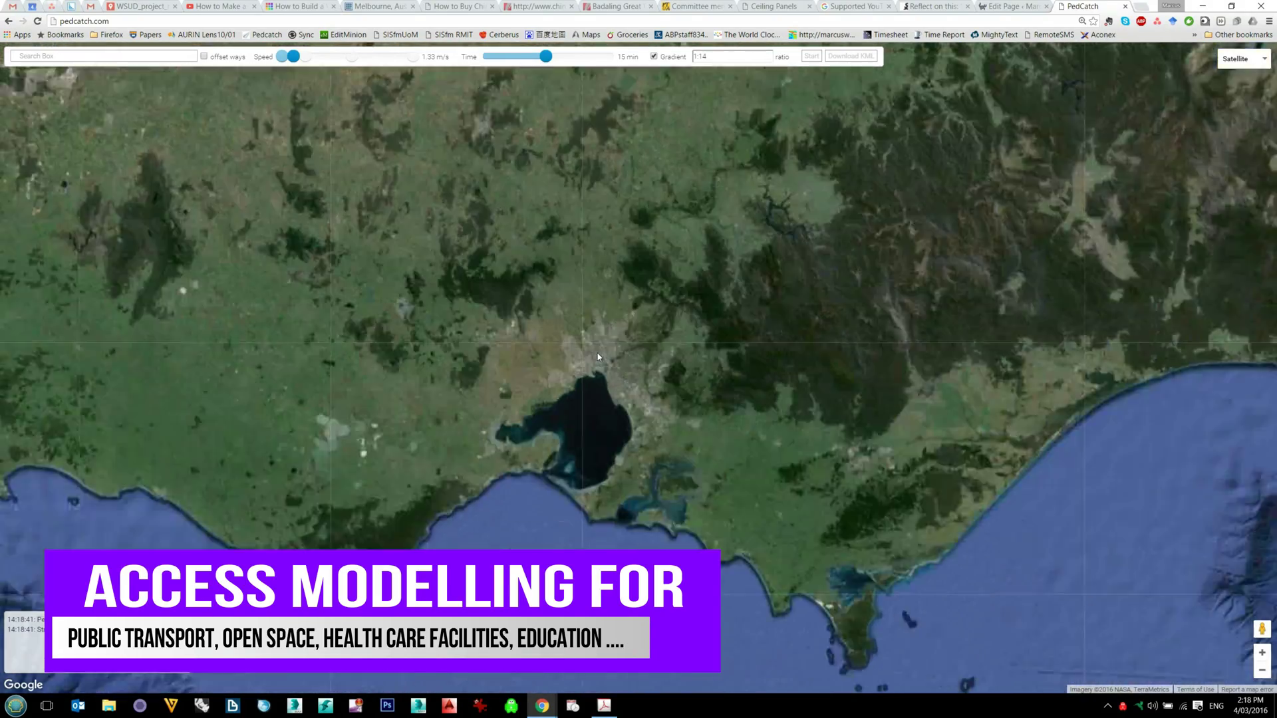
{"action": "scroll", "coordinate": [465, 332], "scroll_direction": "down", "scroll_amount": 1}
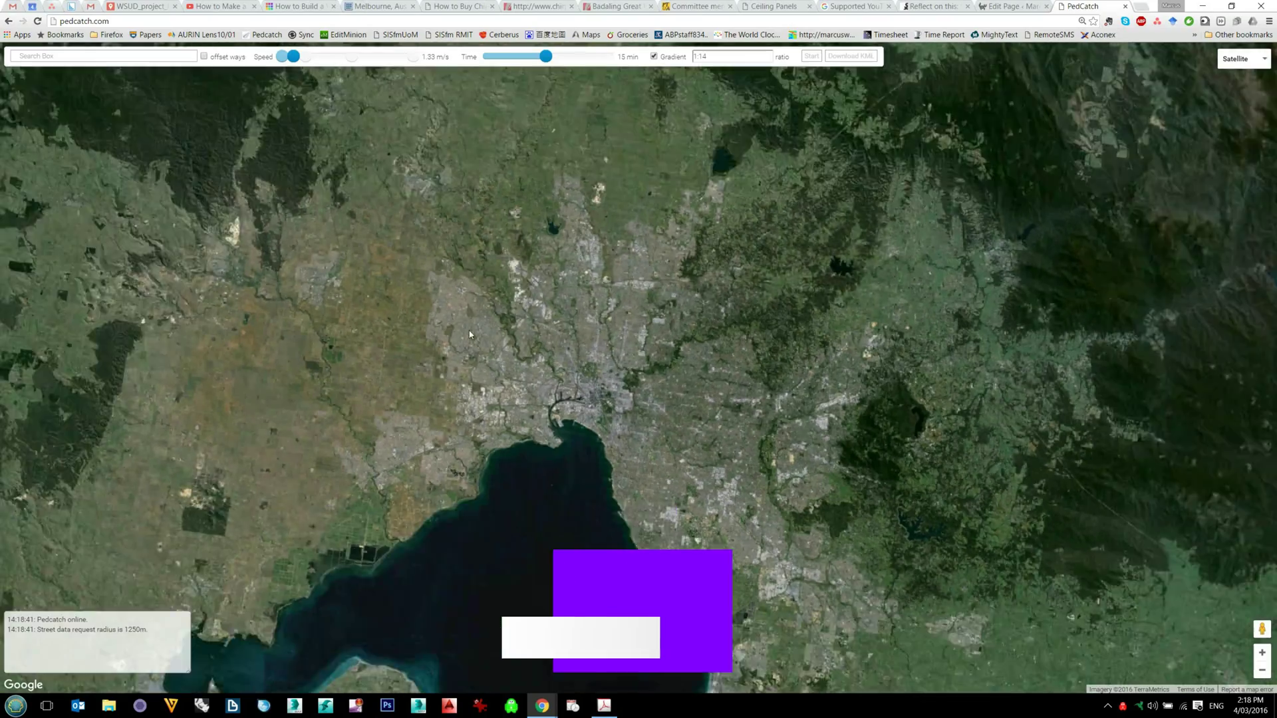
{"action": "scroll", "coordinate": [518, 407], "scroll_direction": "up", "scroll_amount": 1}
{"action": "scroll", "coordinate": [518, 407], "scroll_direction": "up", "scroll_amount": 1}
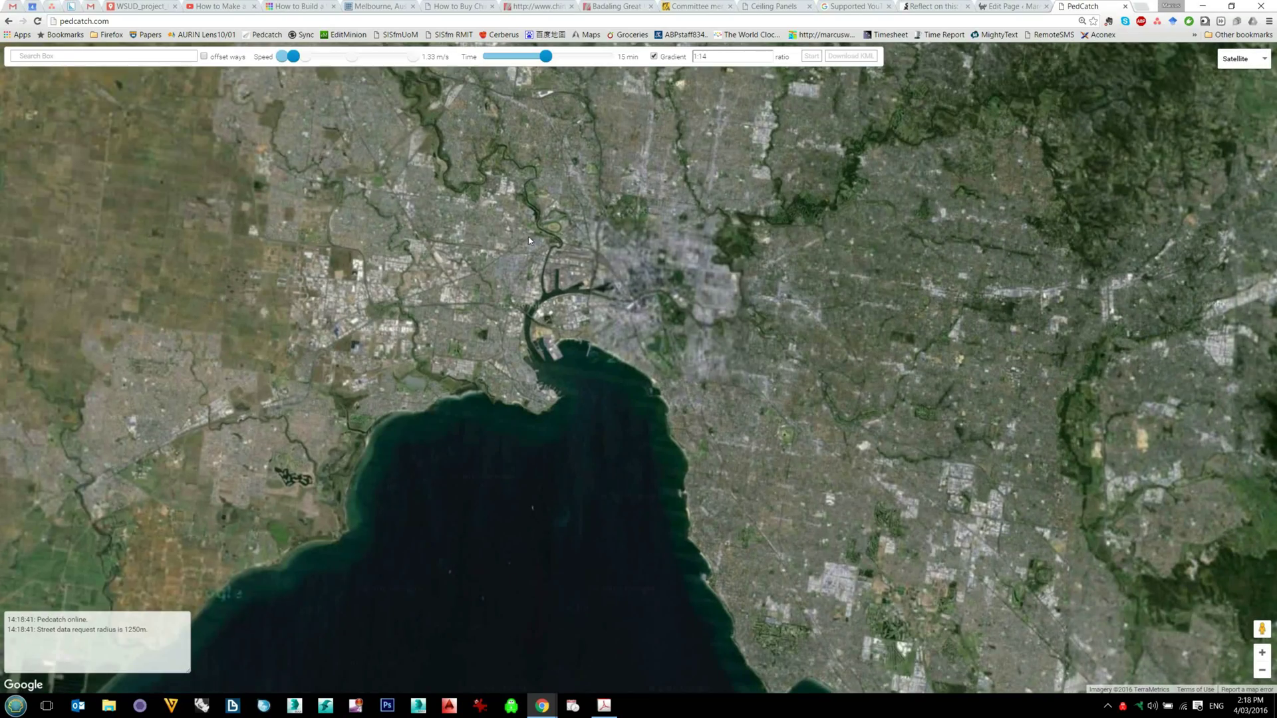
{"action": "left_click_drag", "start_coordinate": [499, 205], "coordinate": [532, 391]}
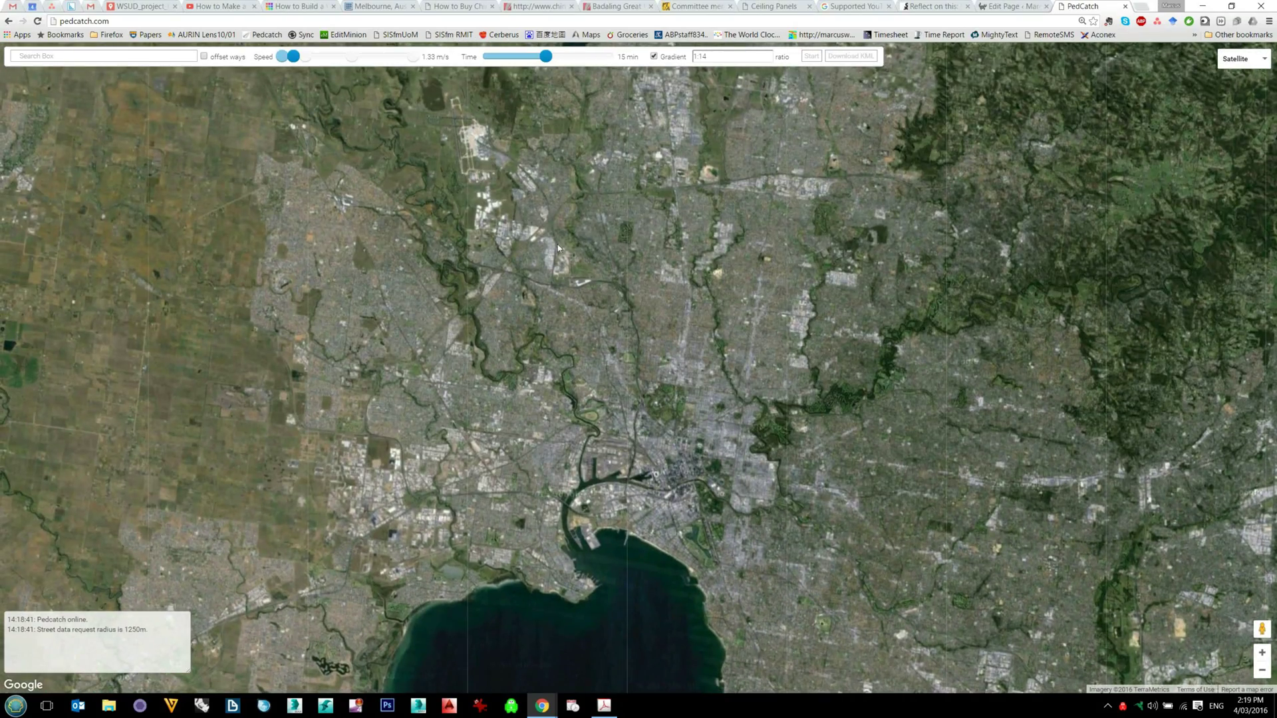
Step: Zoom in closer on the Flemington Racecourse and Maribyrnong River area
{"action": "scroll", "coordinate": [620, 474], "scroll_direction": "up", "scroll_amount": 1}
{"action": "scroll", "coordinate": [523, 320], "scroll_direction": "up", "scroll_amount": 1}
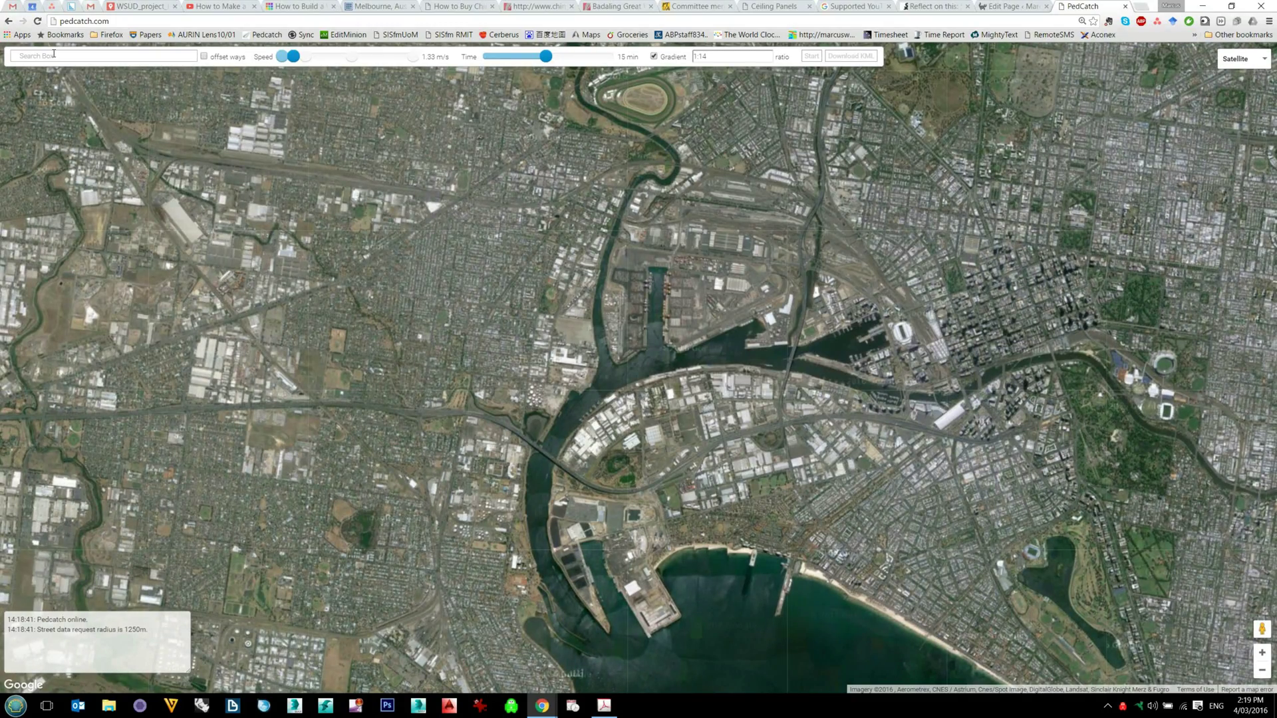
{"action": "scroll", "coordinate": [618, 238], "scroll_direction": "up", "scroll_amount": 1}
{"action": "left_click_drag", "start_coordinate": [541, 164], "coordinate": [510, 501]}
{"action": "scroll", "coordinate": [727, 360], "scroll_direction": "up", "scroll_amount": 1}
{"action": "scroll", "coordinate": [727, 360], "scroll_direction": "up", "scroll_amount": 1}
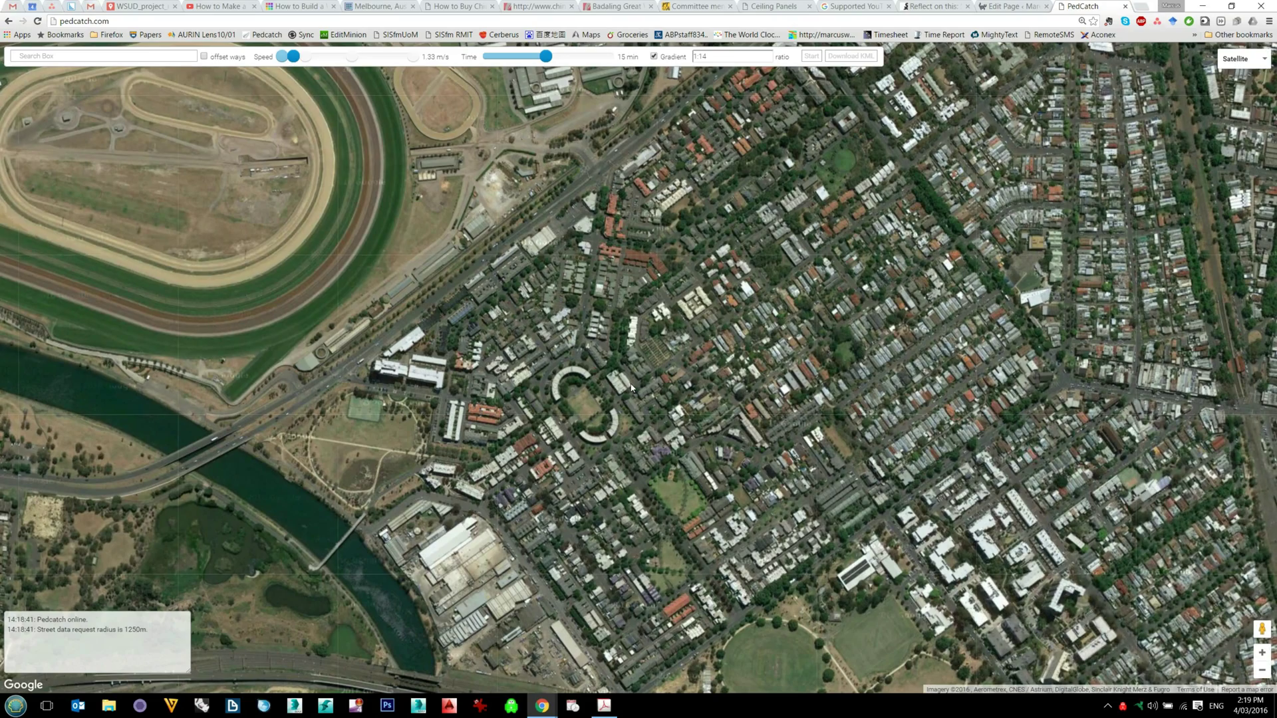
{"action": "scroll", "coordinate": [631, 388], "scroll_direction": "down", "scroll_amount": 1}
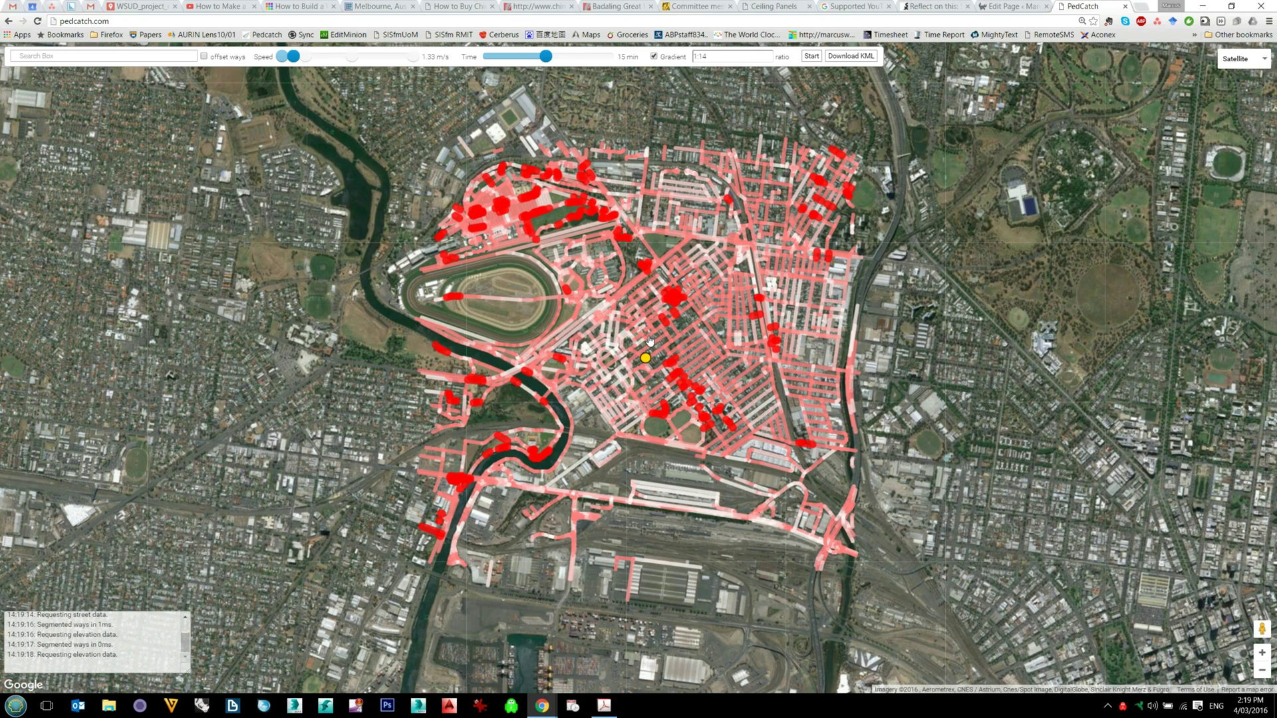
Step: Search 'foo' and select 'Footscray, Victoria, Australia' as the catchment location
{"action": "left_click", "coordinate": [145, 55]}
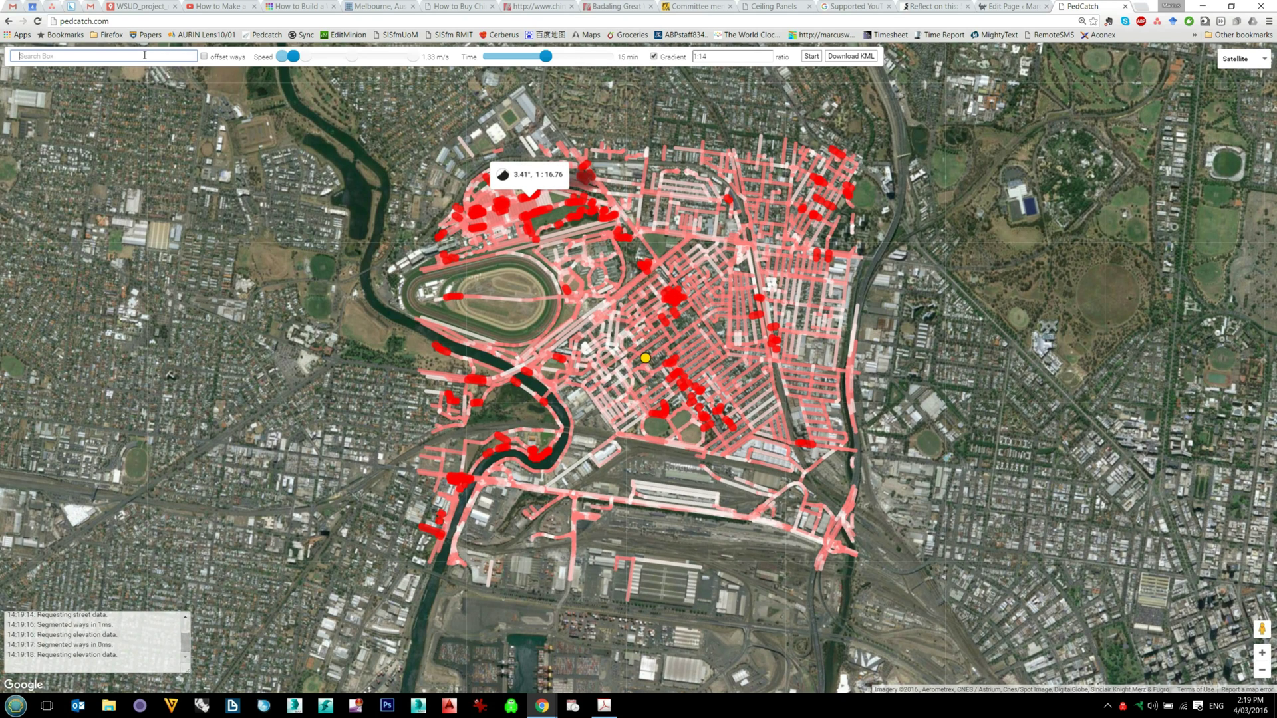
{"action": "type", "text": "foo"}
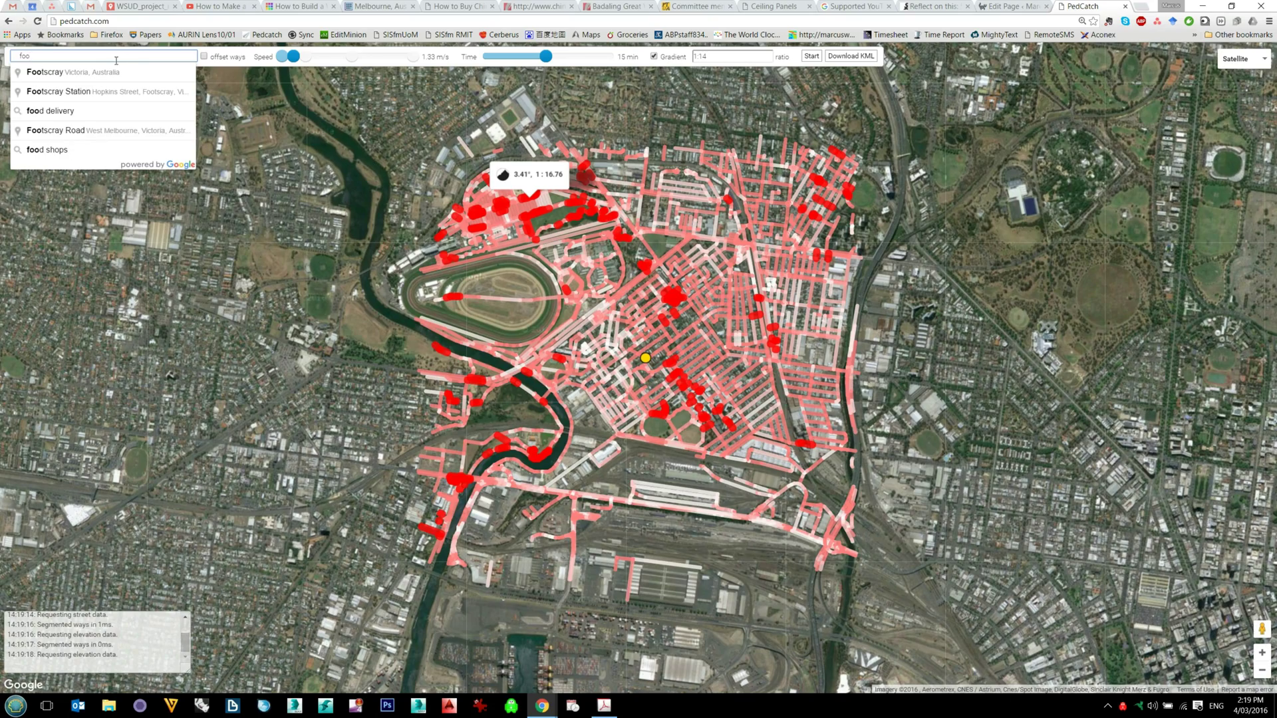
{"action": "left_click", "coordinate": [117, 72]}
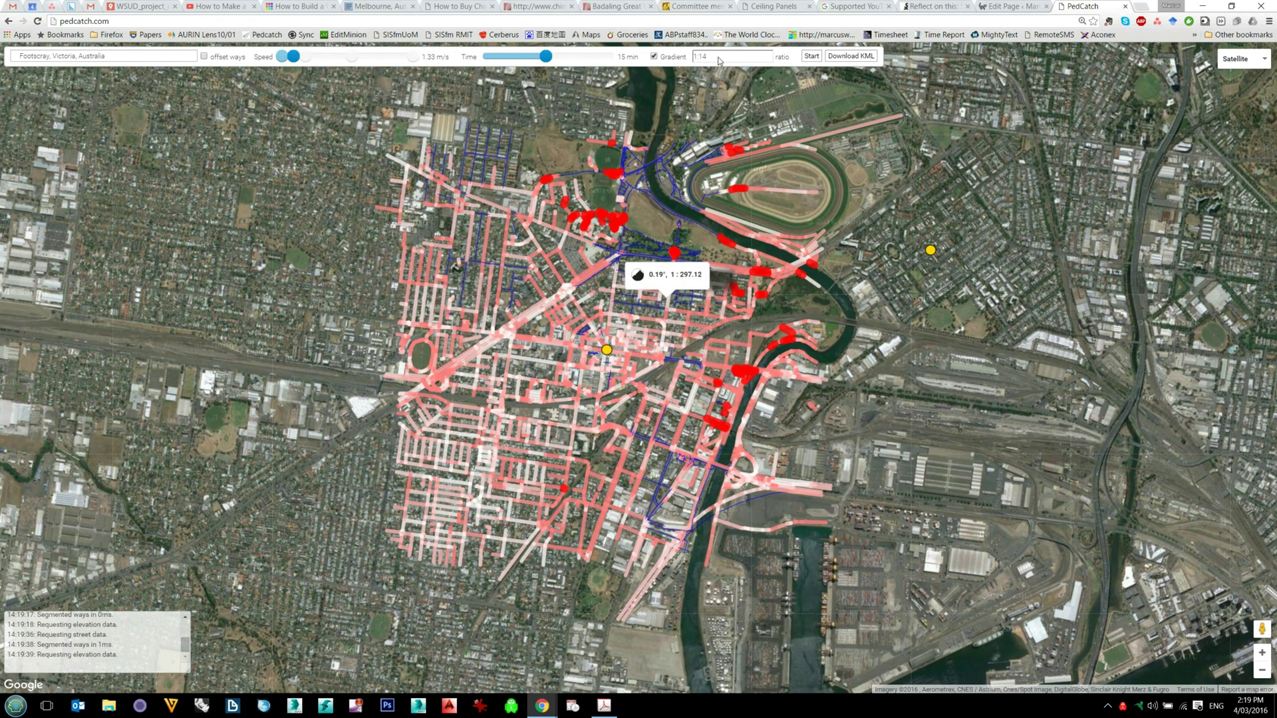
{"action": "mouse_move", "coordinate": [679, 254]}
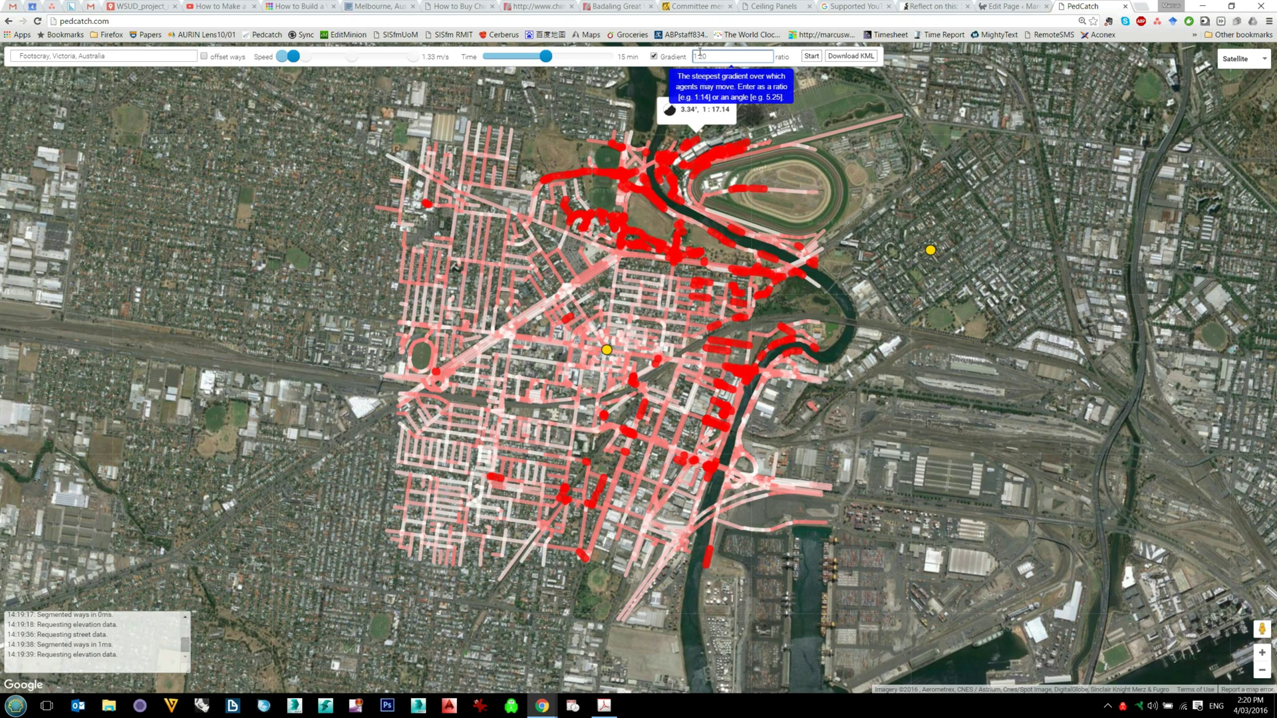
Step: Set the gradient limit to 1:20 and place the start marker at a central Footscray intersection
{"action": "type", "text": "40"}
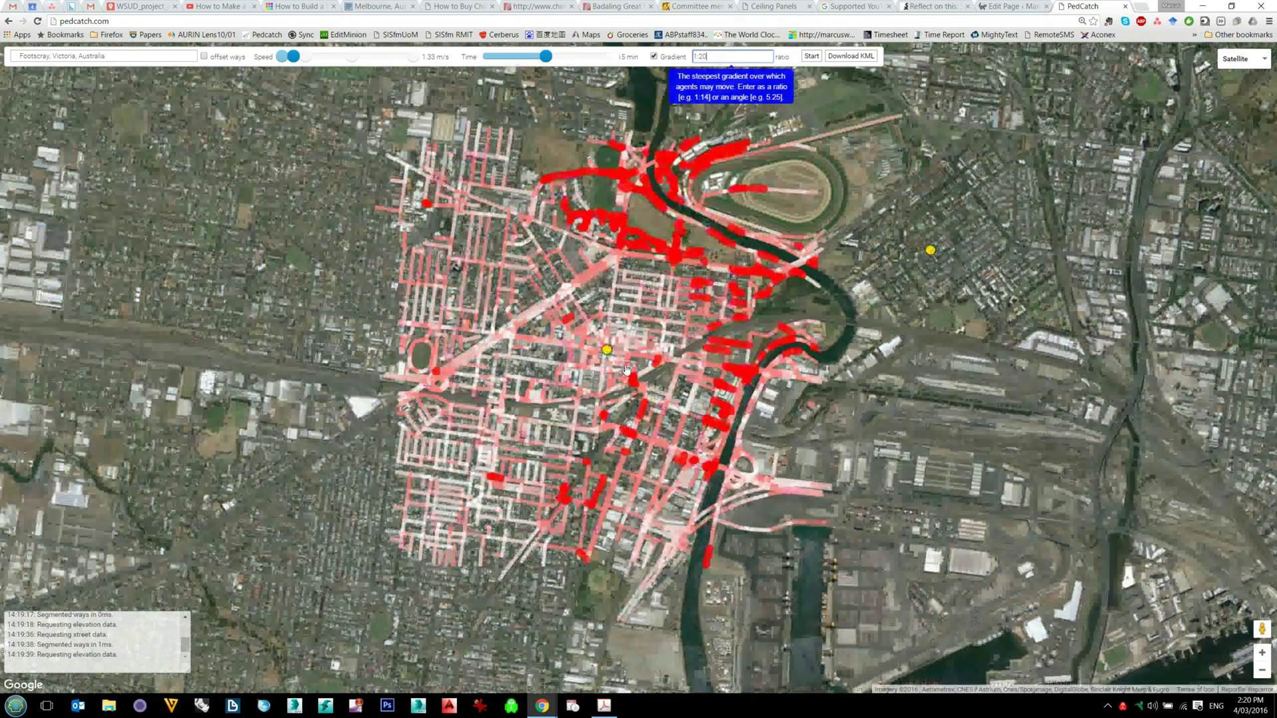
{"action": "scroll", "coordinate": [623, 363], "scroll_direction": "up", "scroll_amount": 2}
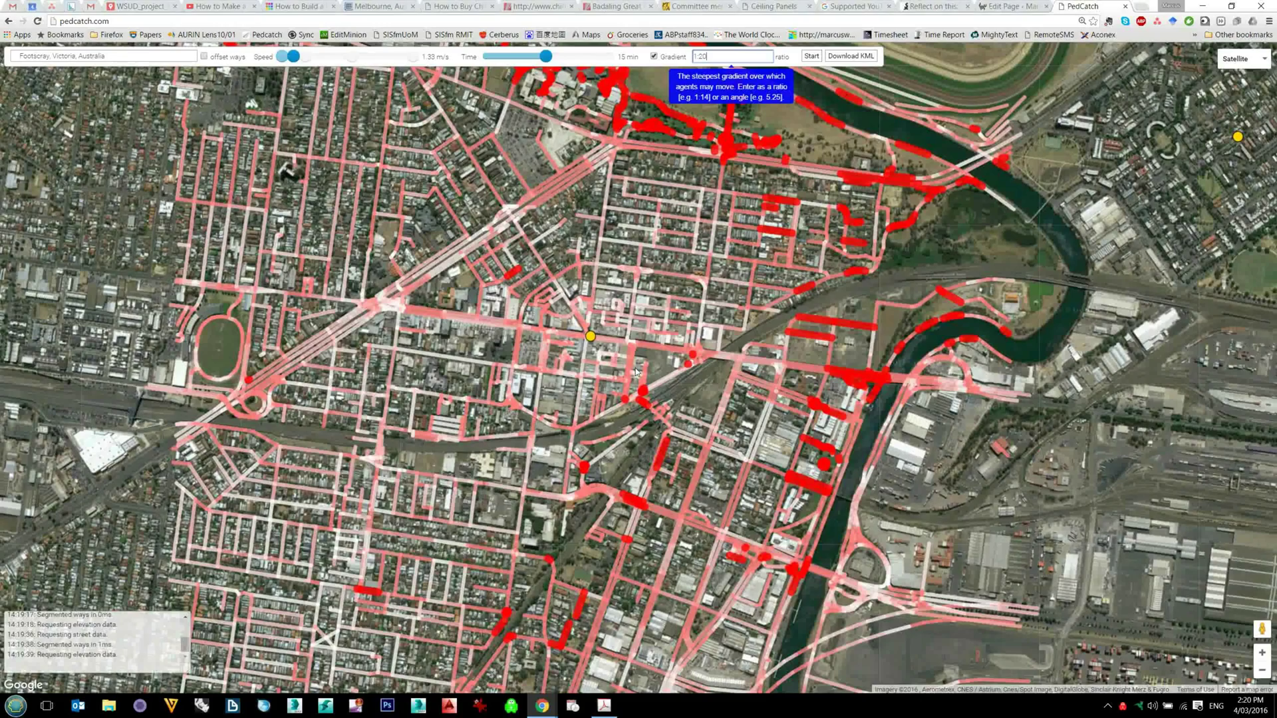
{"action": "mouse_move", "coordinate": [632, 368]}
{"action": "left_click", "coordinate": [589, 336]}
{"action": "left_click", "coordinate": [892, 216]}
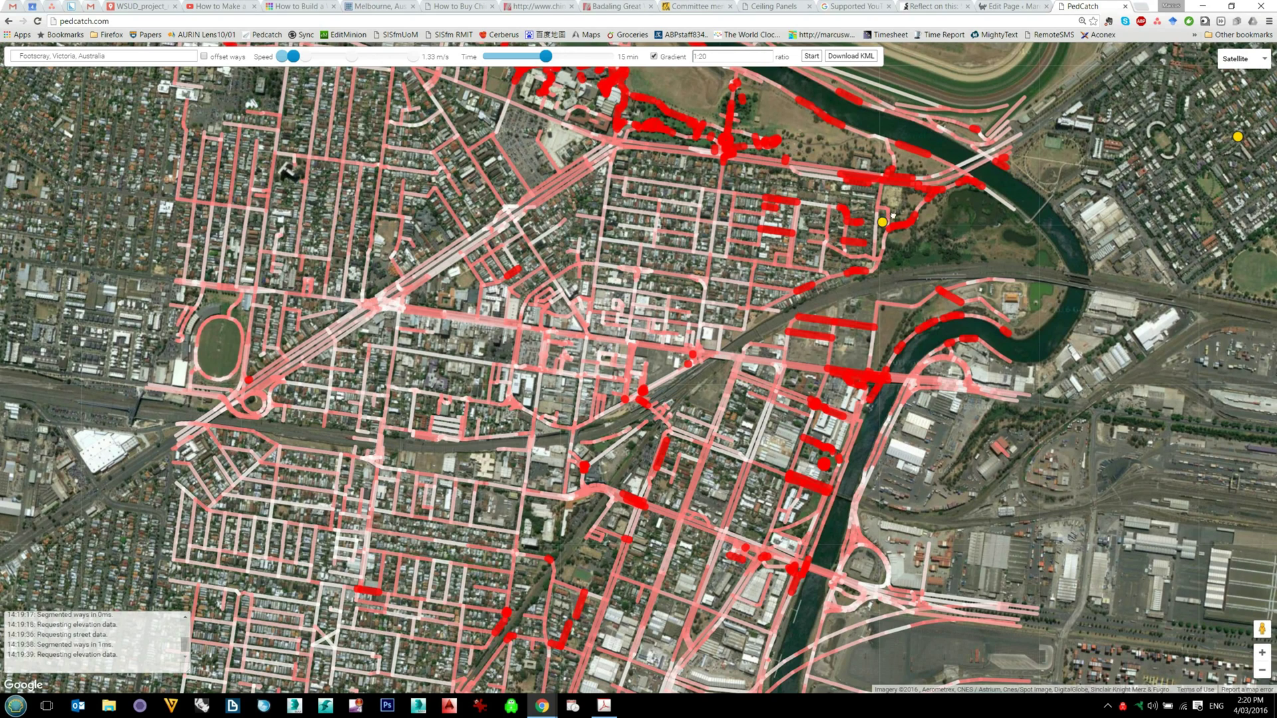
{"action": "left_click", "coordinate": [699, 209]}
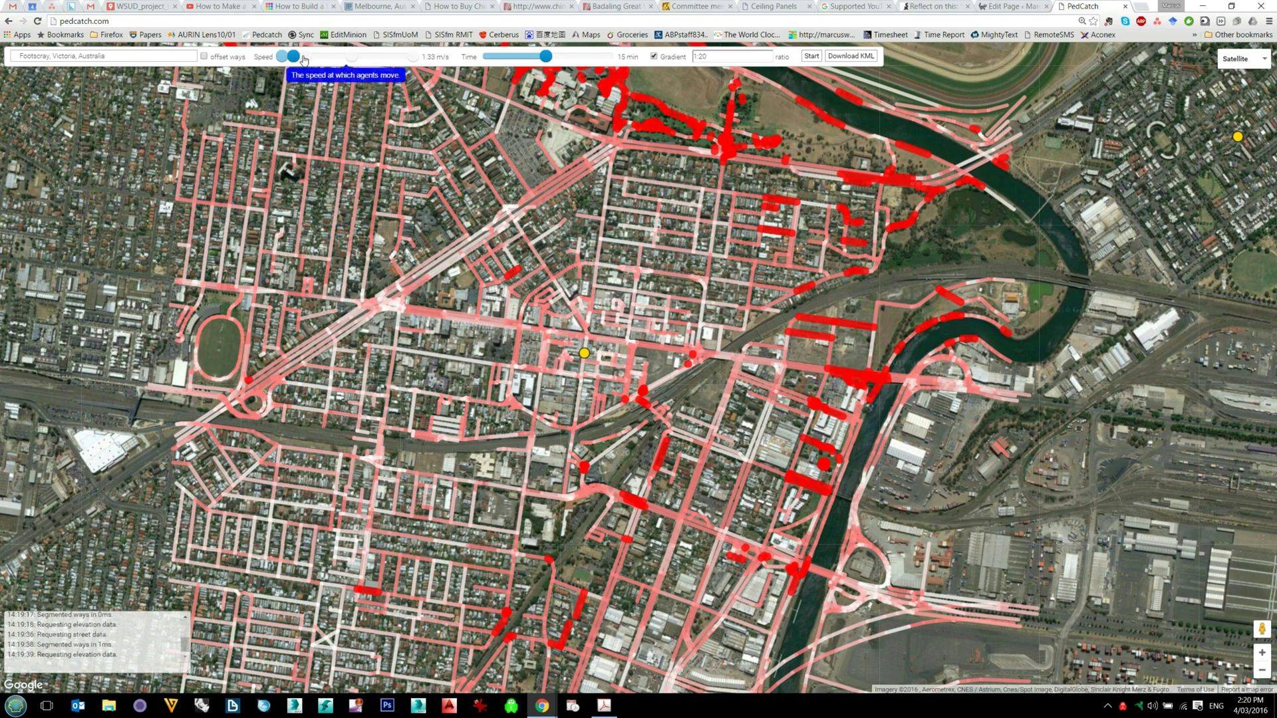
Step: Set walking speed to 1.33 m/s and maximum time to 10 min, then run the scenario
{"action": "mouse_move", "coordinate": [293, 59]}
{"action": "left_mouse_down"}
{"action": "mouse_move", "coordinate": [318, 59]}
{"action": "mouse_move", "coordinate": [285, 60]}
{"action": "left_mouse_up"}
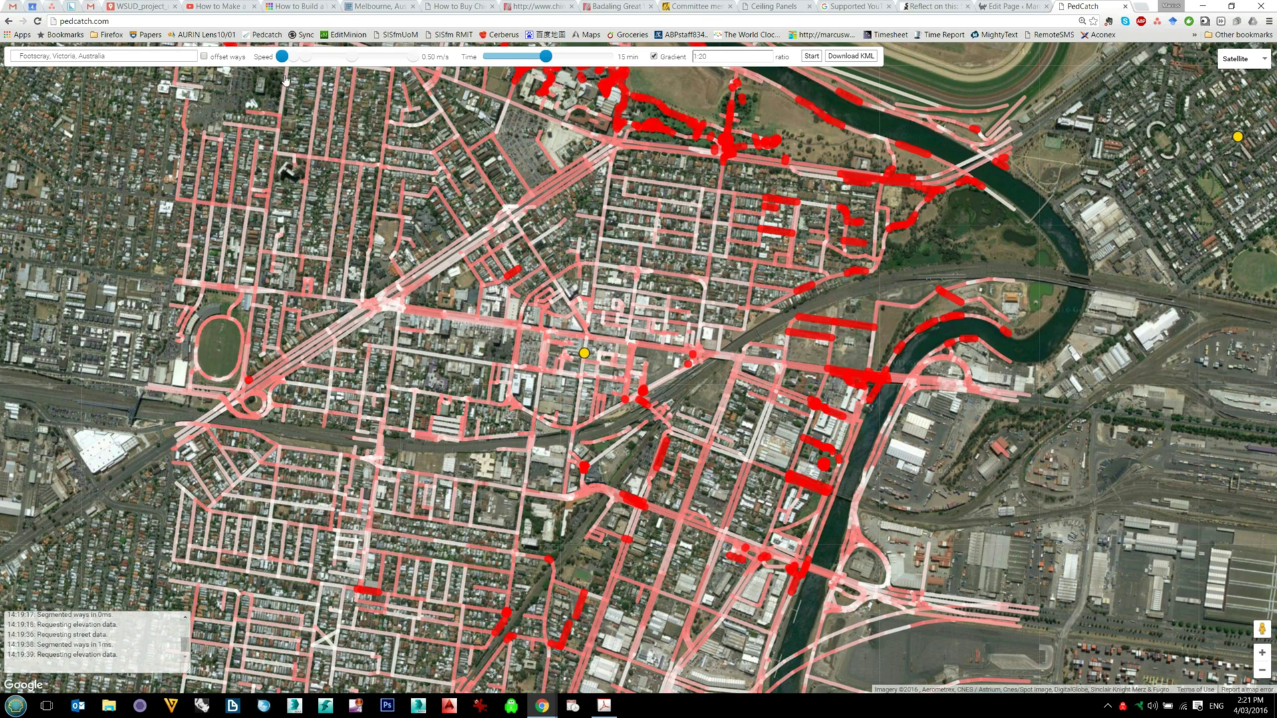
{"action": "left_click_drag", "start_coordinate": [285, 59], "coordinate": [294, 59]}
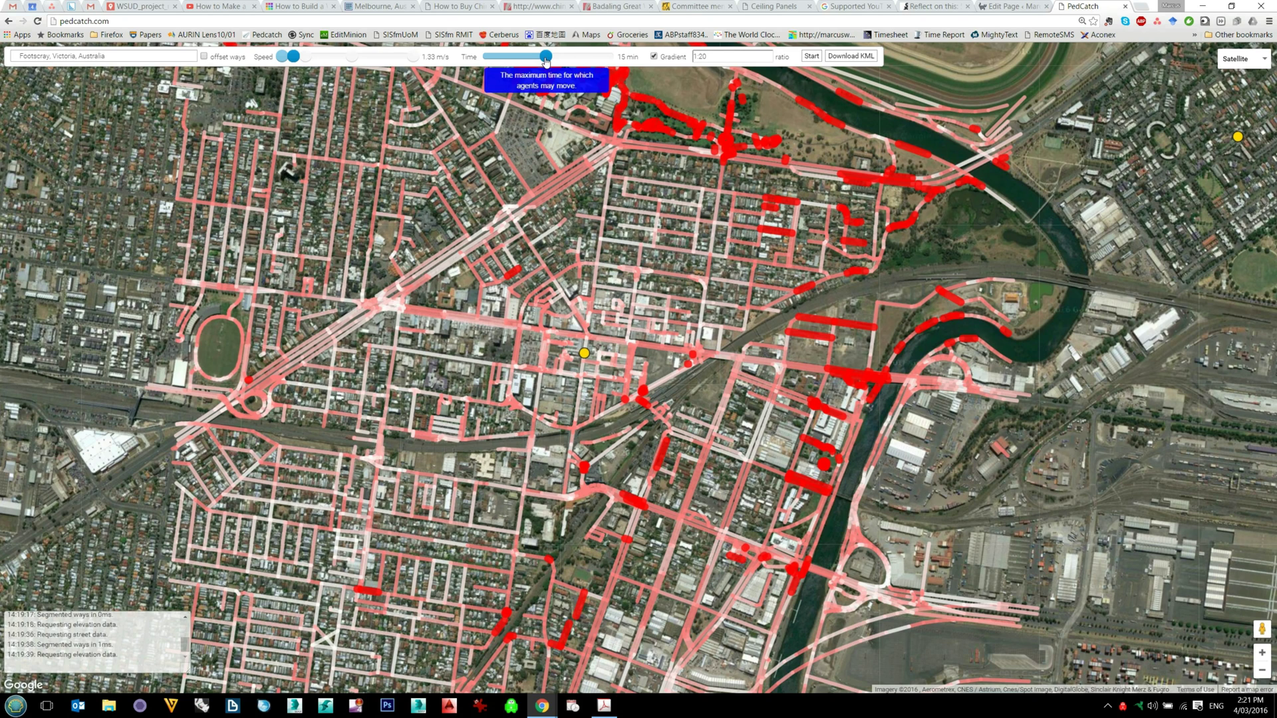
{"action": "left_click_drag", "start_coordinate": [545, 59], "coordinate": [526, 58]}
{"action": "left_click_drag", "start_coordinate": [529, 60], "coordinate": [526, 60]}
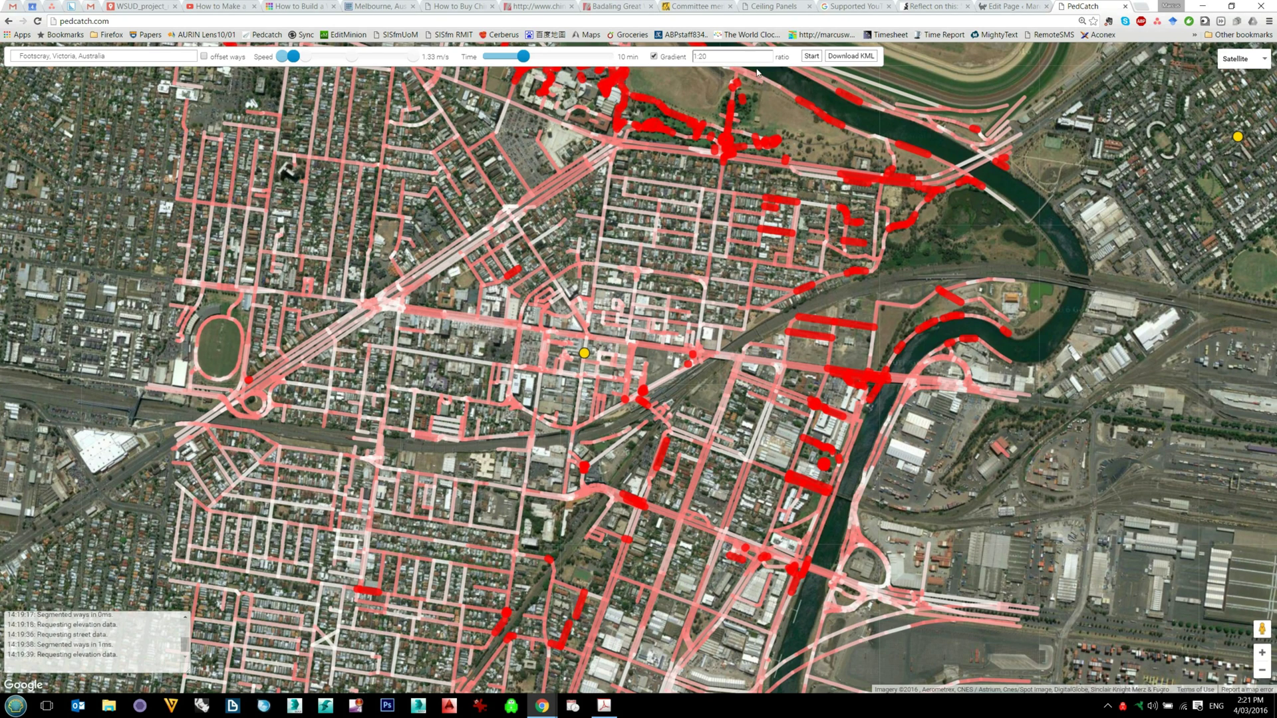
{"action": "left_click", "coordinate": [807, 57]}
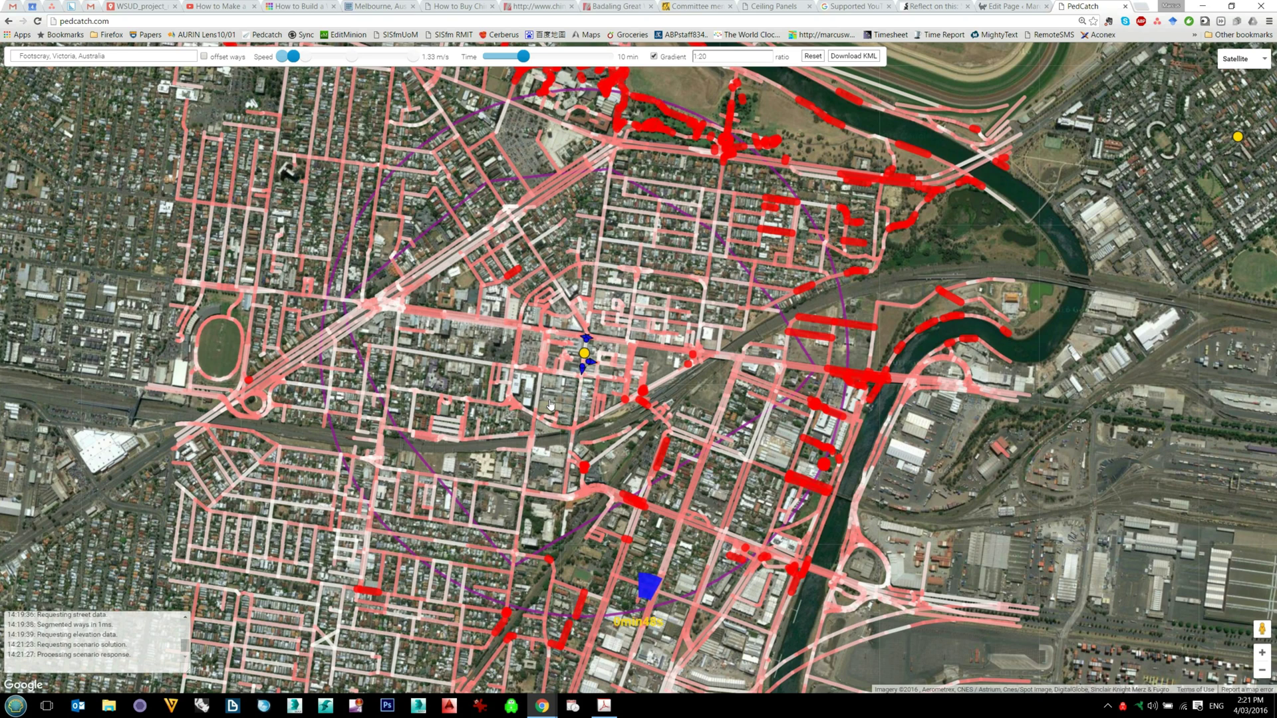
Step: Check a steep street segment's gradient, then zoom out to frame the whole Footscray catchment
{"action": "mouse_move", "coordinate": [579, 403]}
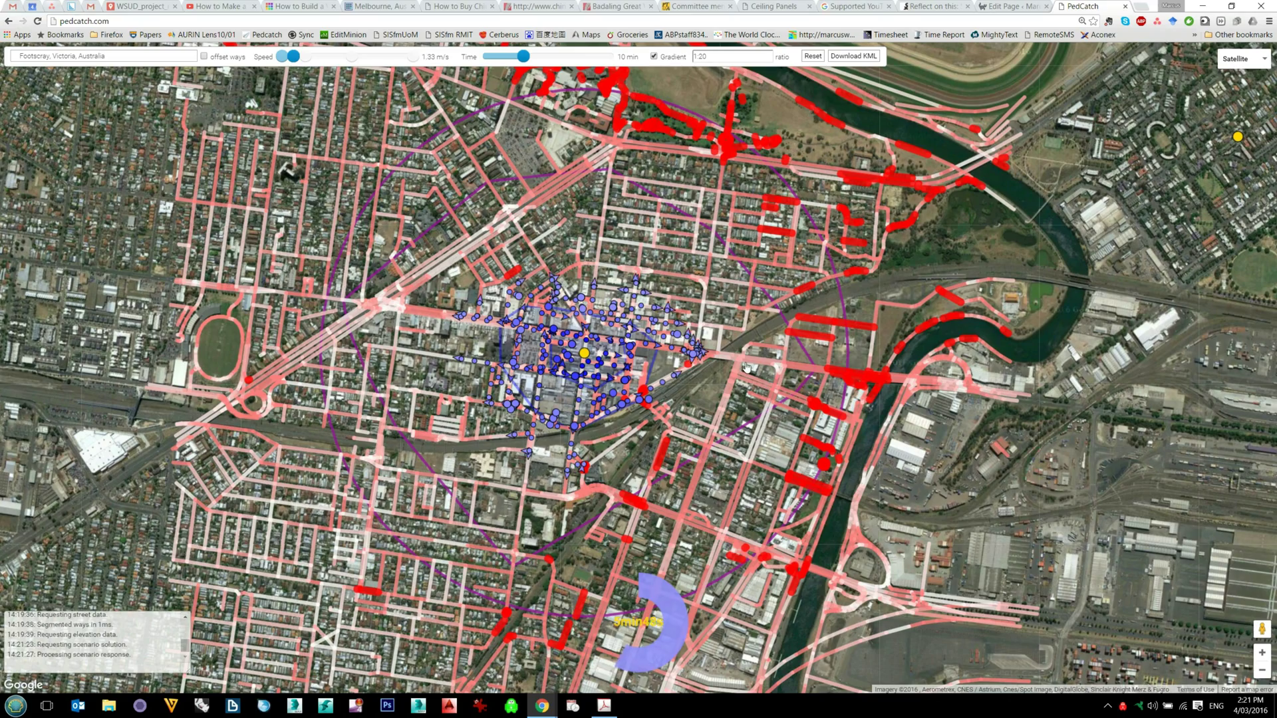
{"action": "scroll", "coordinate": [507, 306], "scroll_direction": "up", "scroll_amount": 1}
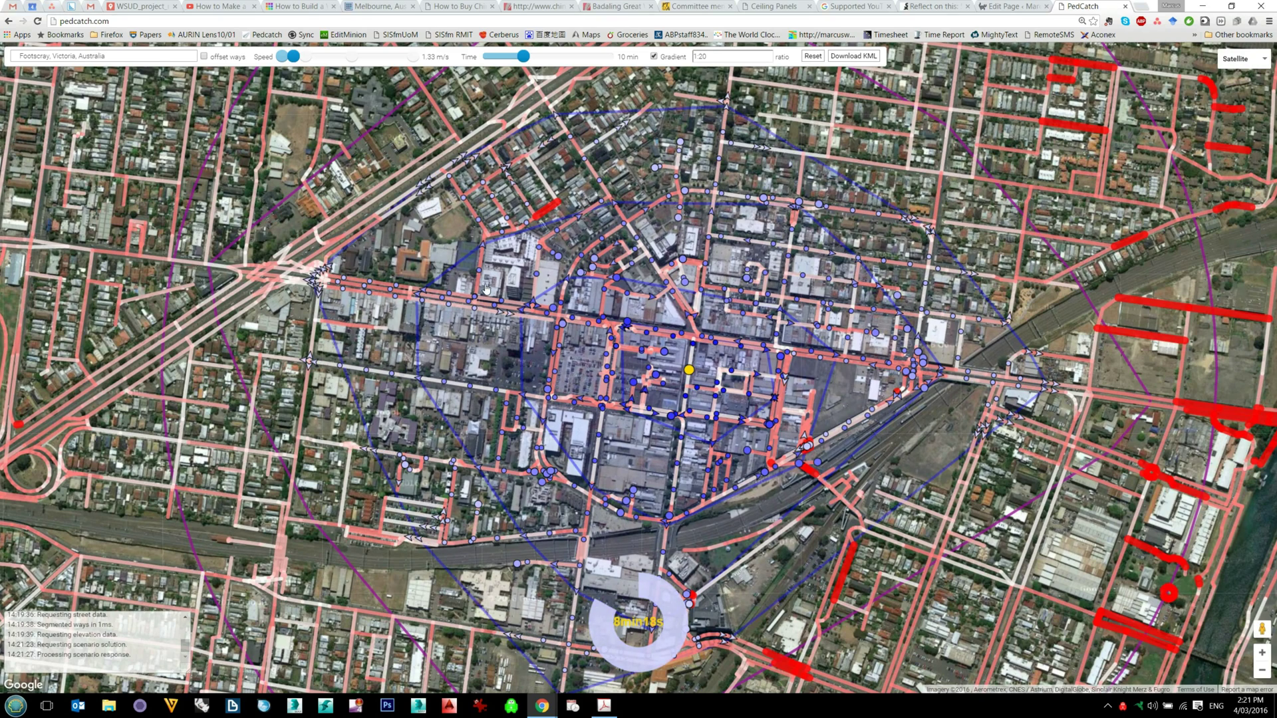
{"action": "left_click", "coordinate": [818, 478]}
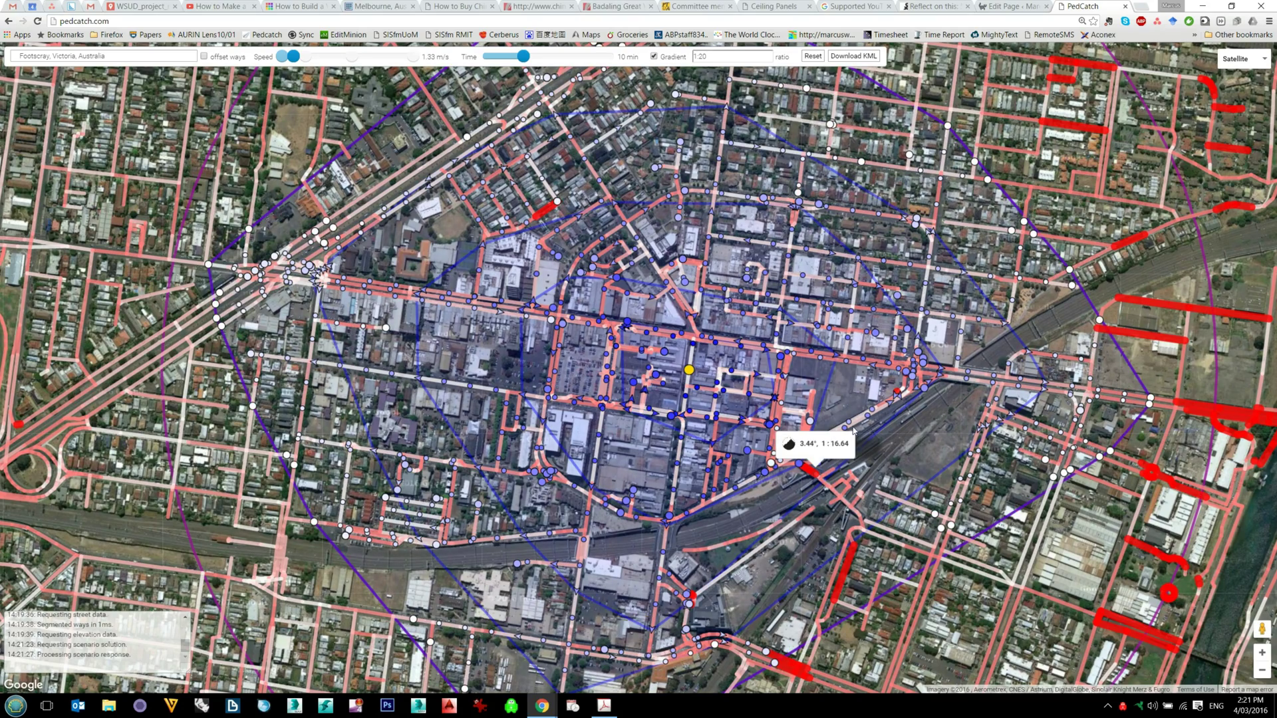
{"action": "scroll", "coordinate": [1059, 217], "scroll_direction": "down", "scroll_amount": 1}
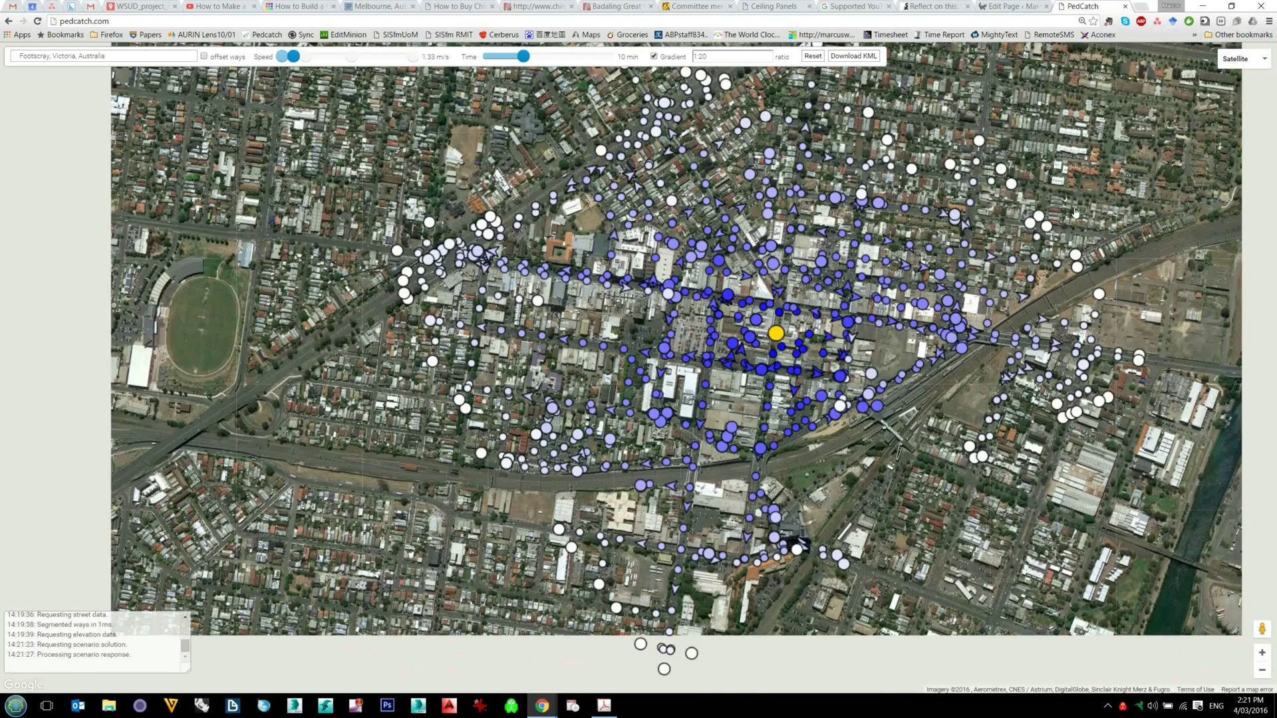
{"action": "left_click_drag", "start_coordinate": [678, 402], "coordinate": [404, 468]}
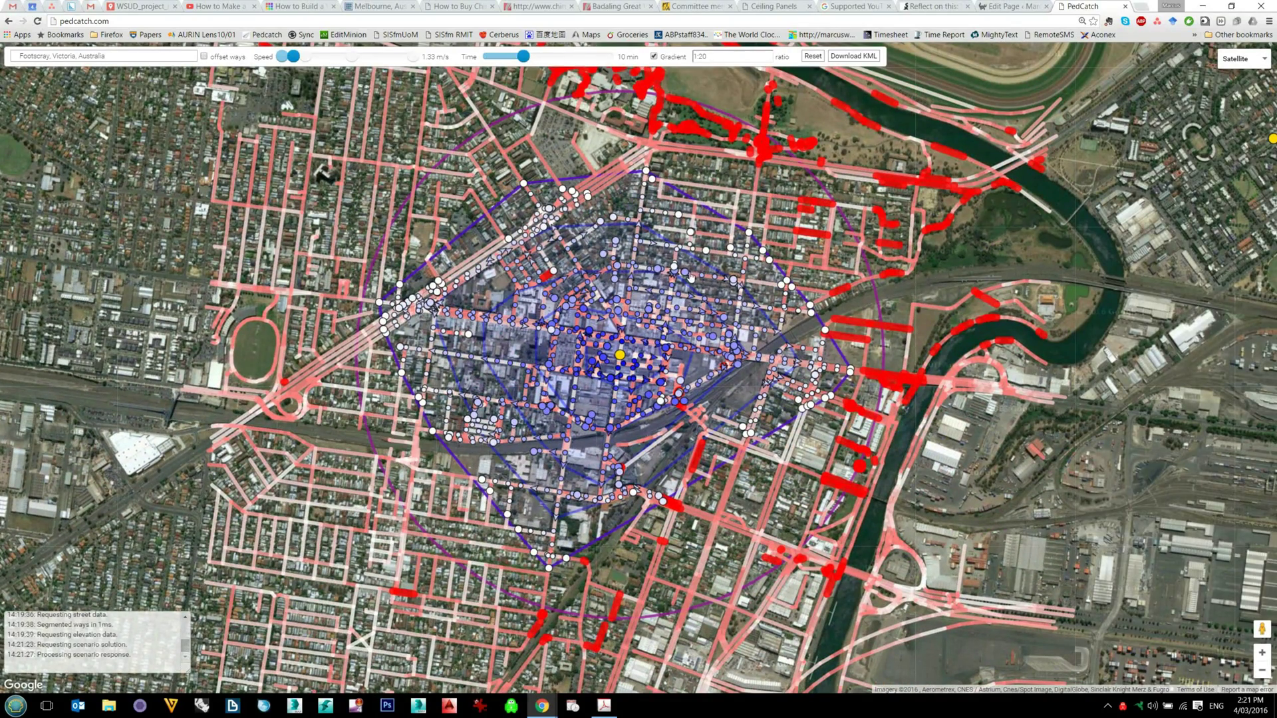
Step: Label the 10-min distance 845.2 m, isochrone area 1,326,904 m², and 798.0 m outer ring
{"action": "mouse_move", "coordinate": [703, 270]}
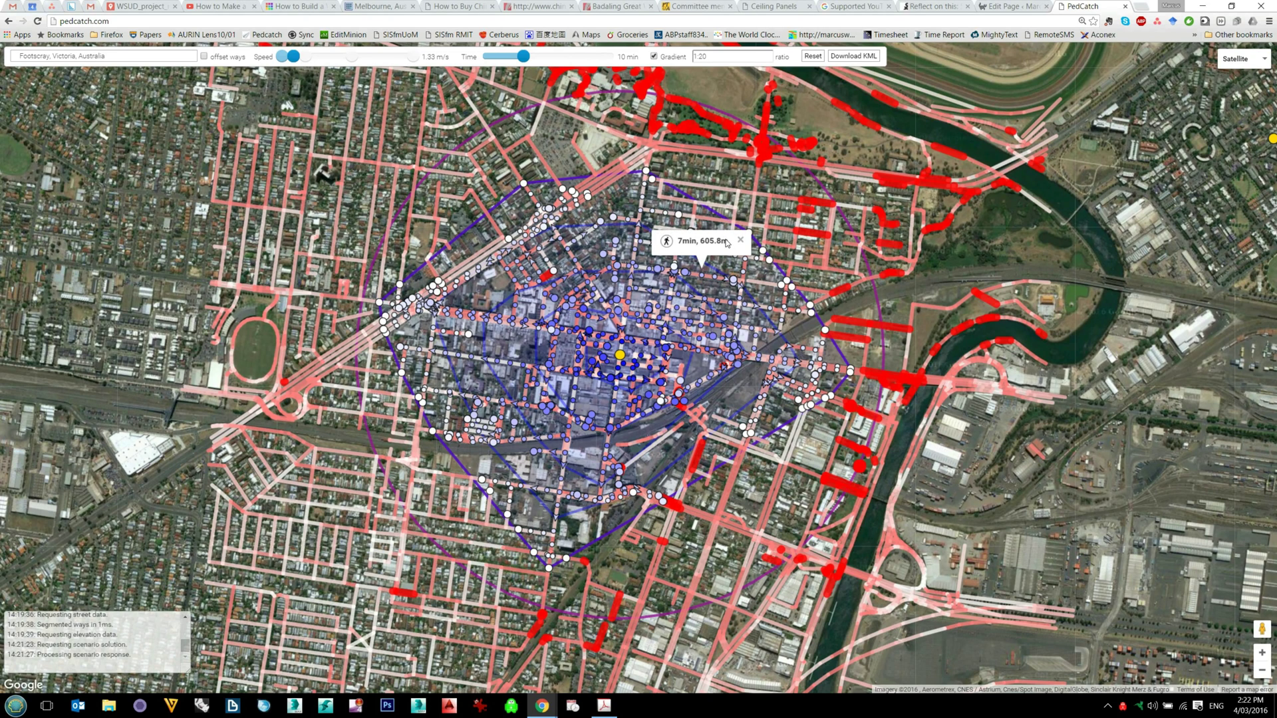
{"action": "left_click", "coordinate": [769, 261]}
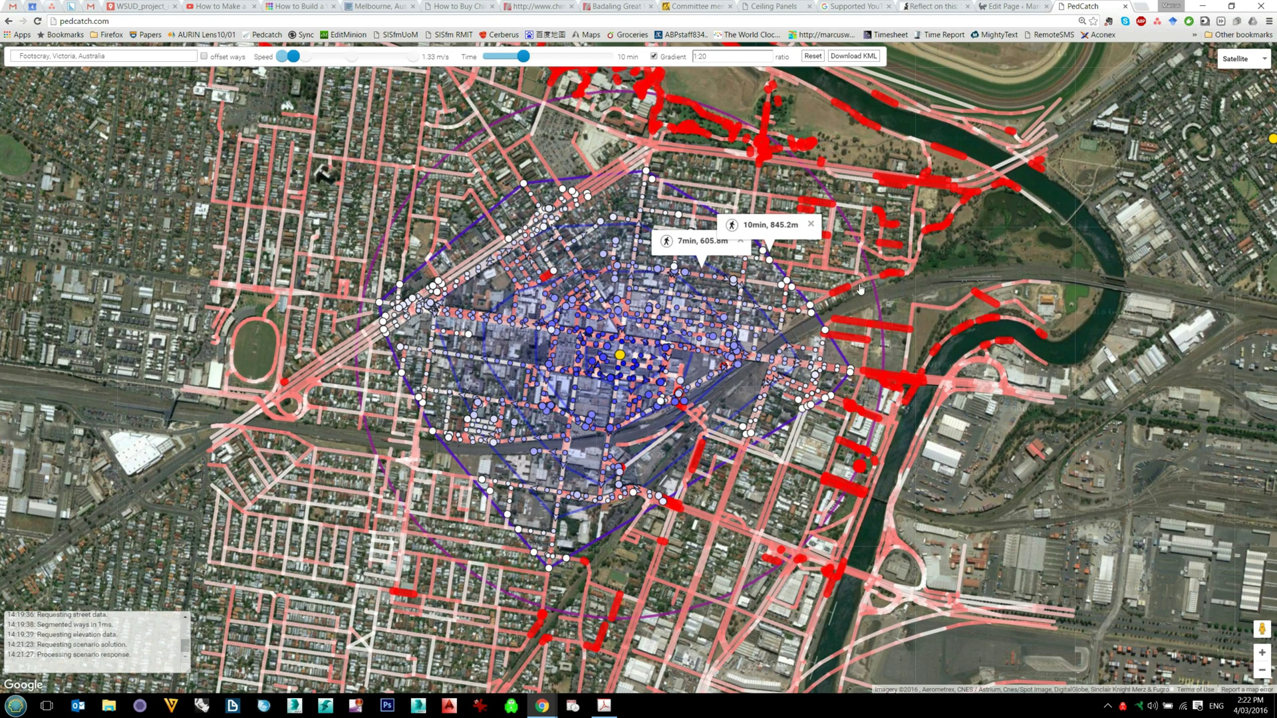
{"action": "left_click", "coordinate": [803, 300]}
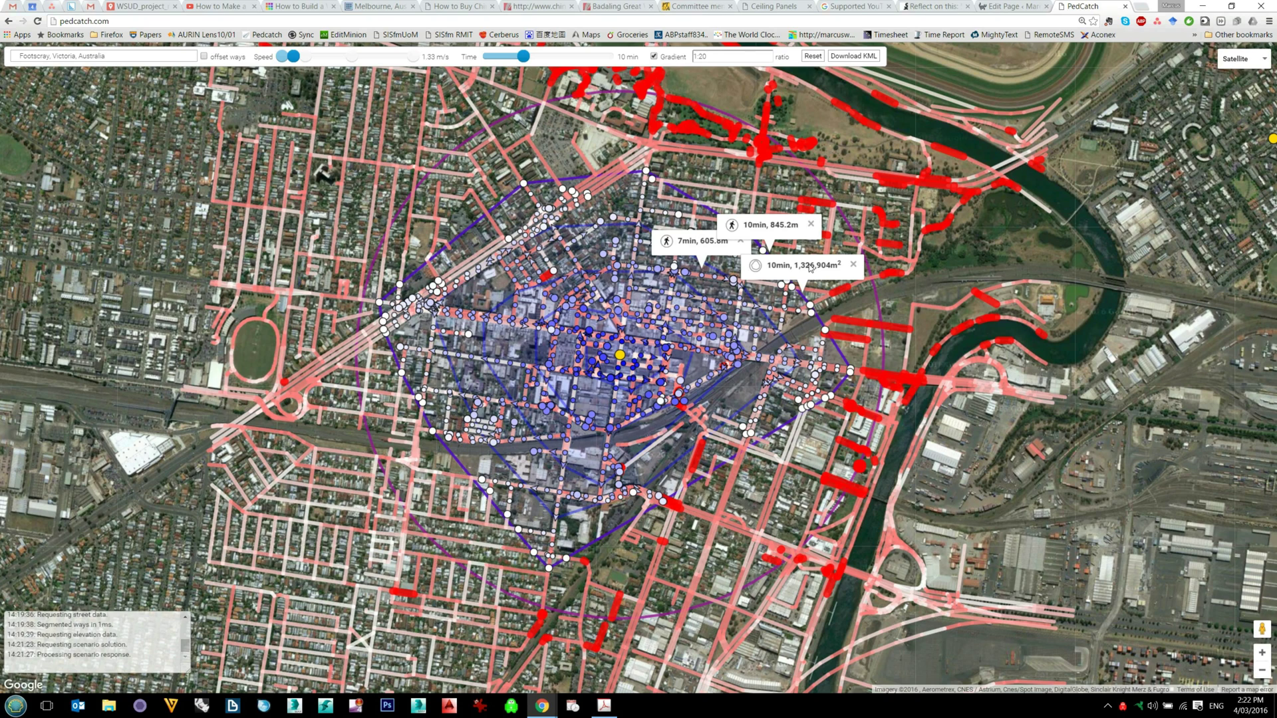
{"action": "left_click", "coordinate": [874, 299]}
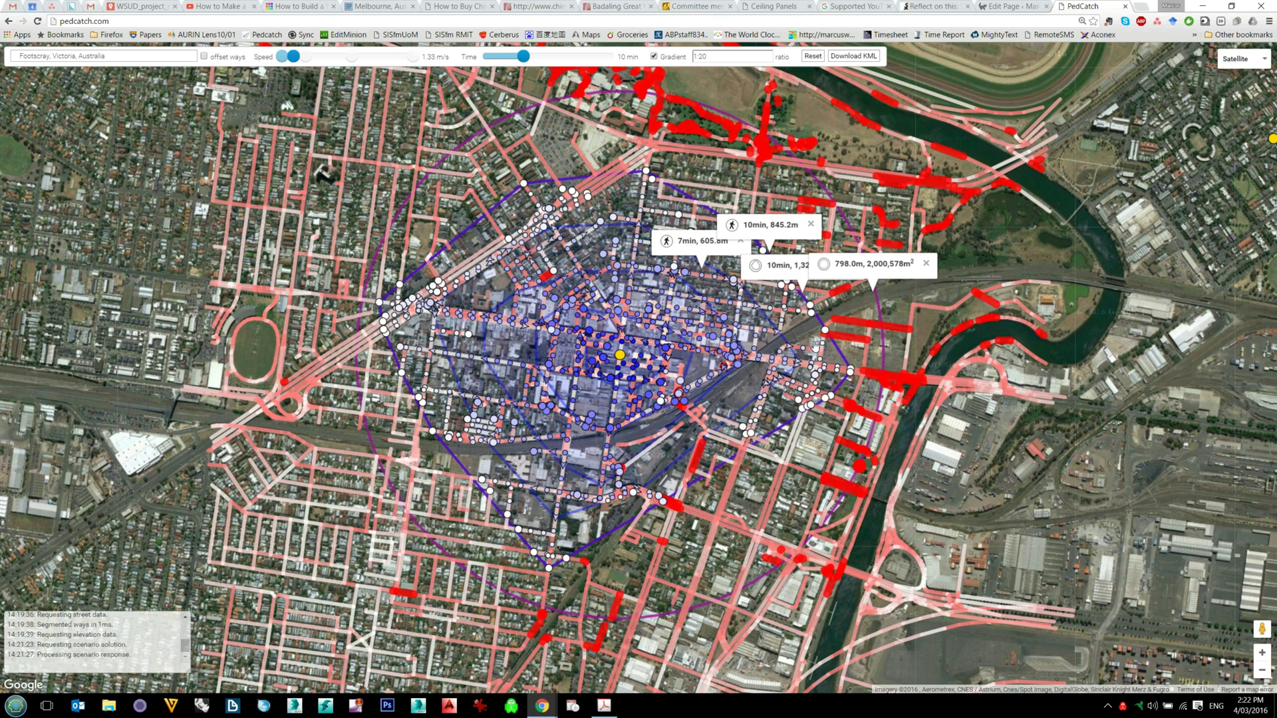
Step: Switch the basemap from Satellite to the road Map
{"action": "left_click", "coordinate": [1238, 58]}
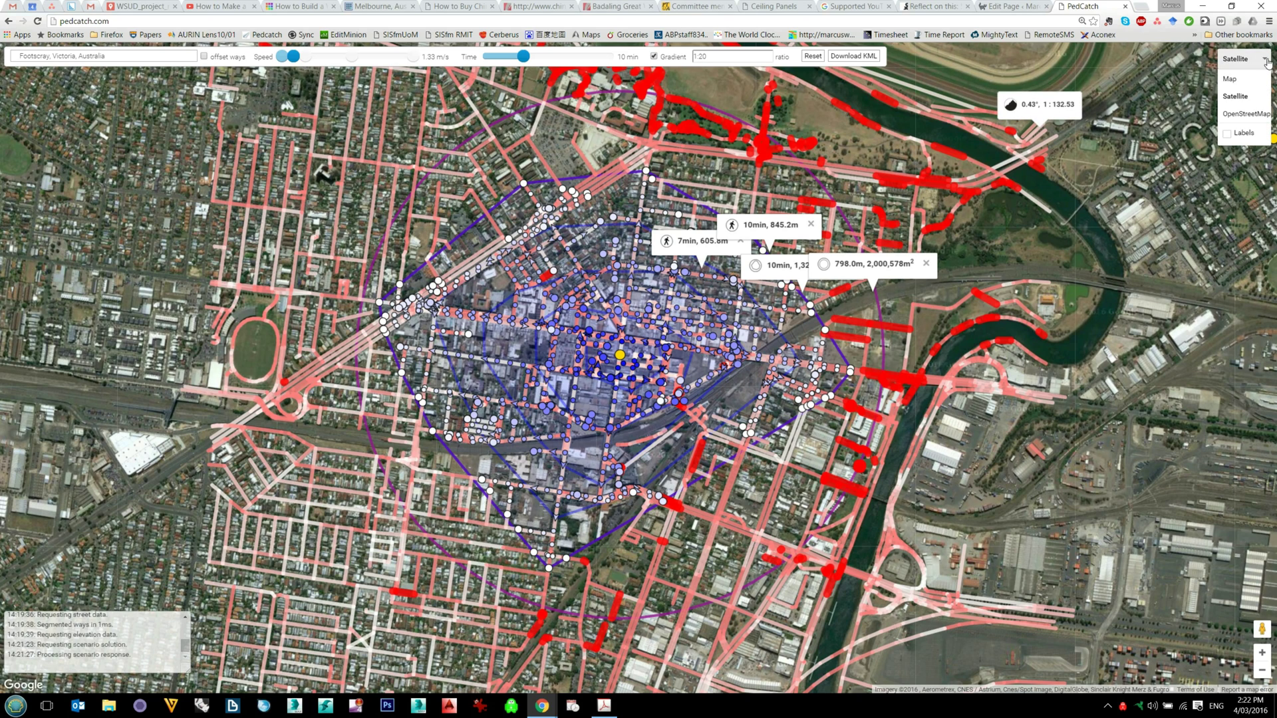
{"action": "left_click", "coordinate": [1241, 80]}
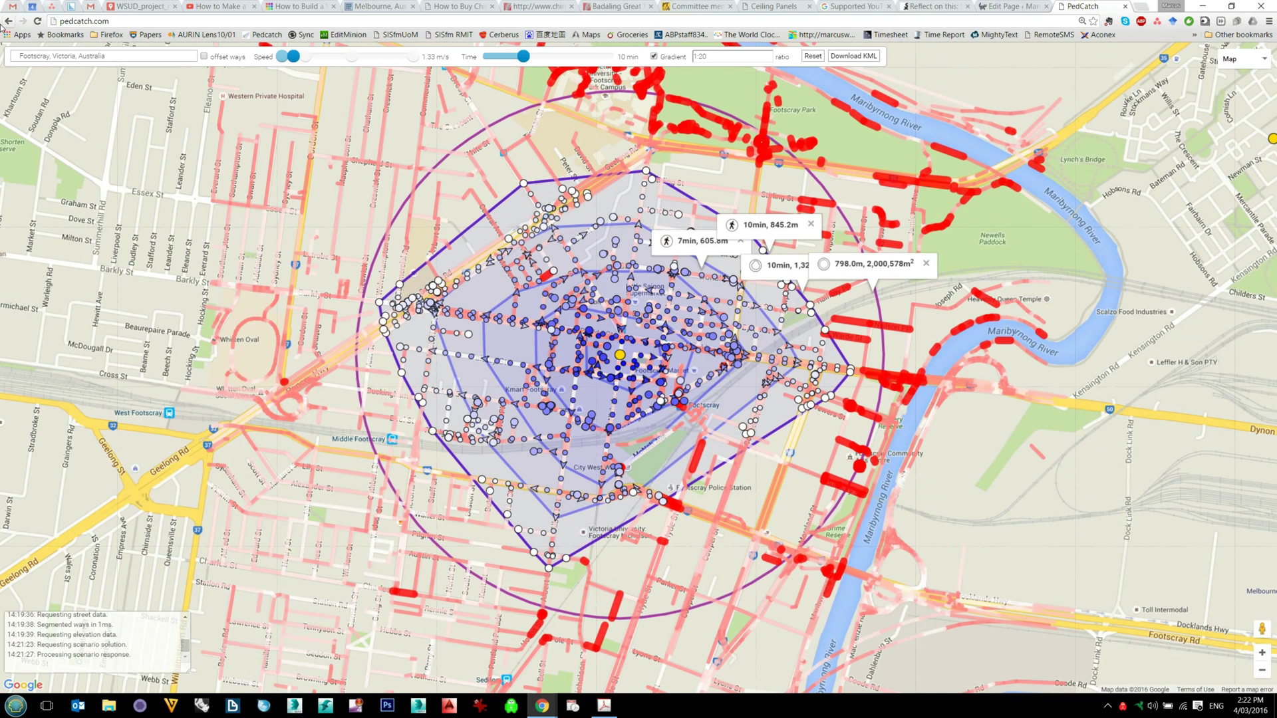
{"action": "left_click", "coordinate": [105, 58]}
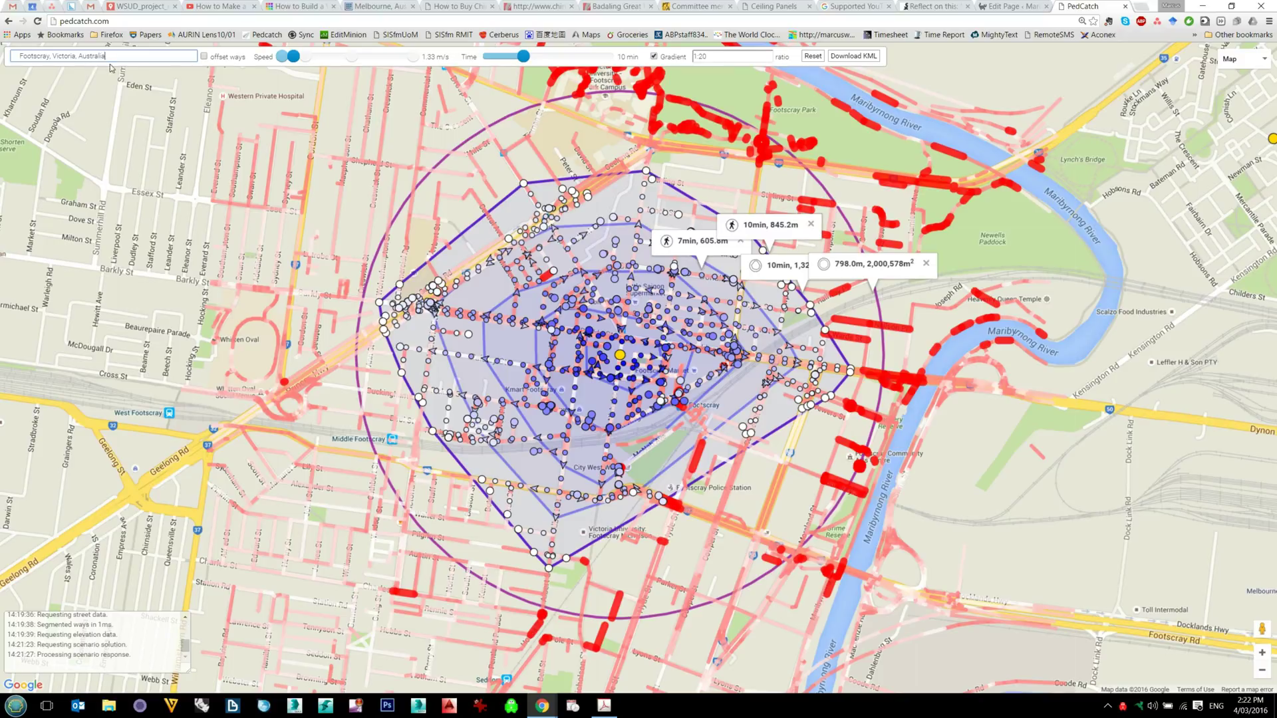
Step: Replace the location with 'nanjing' and select Nanjing, Jiangsu, China
{"action": "left_click_drag", "start_coordinate": [110, 56], "coordinate": [2, 62]}
{"action": "type", "text": "n"}
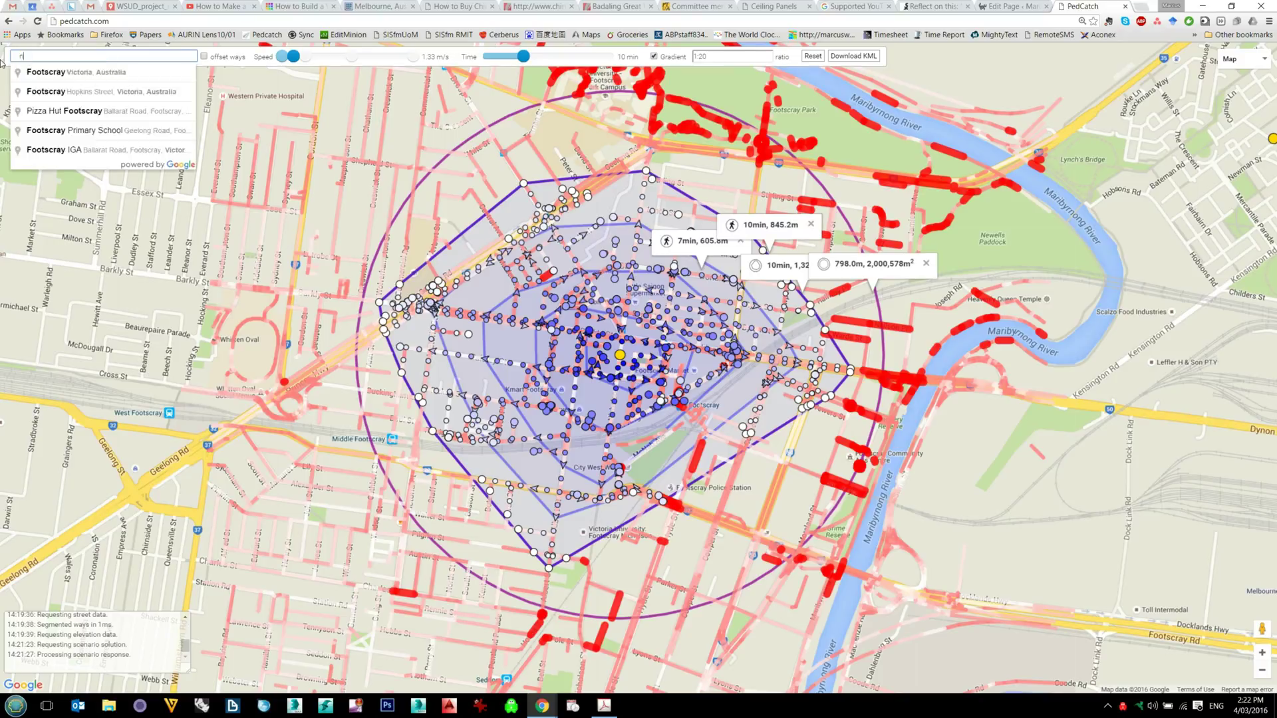
{"action": "type", "text": "an"}
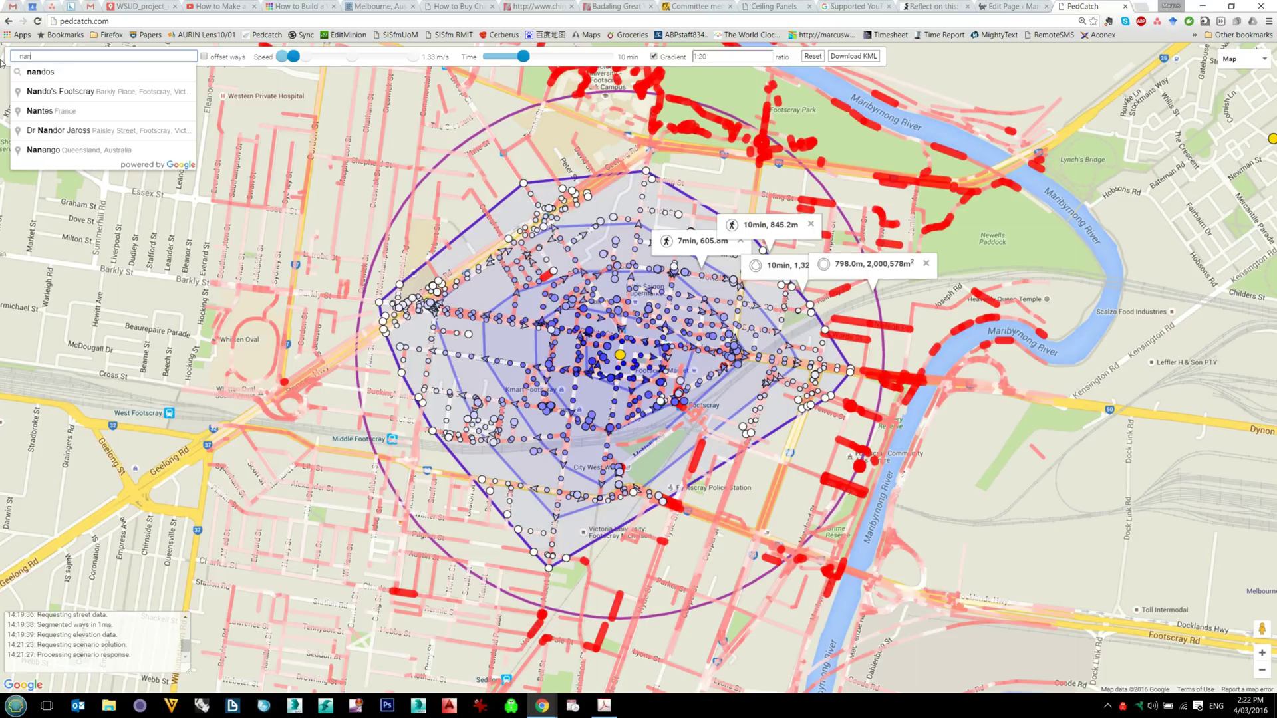
{"action": "type", "text": "jing"}
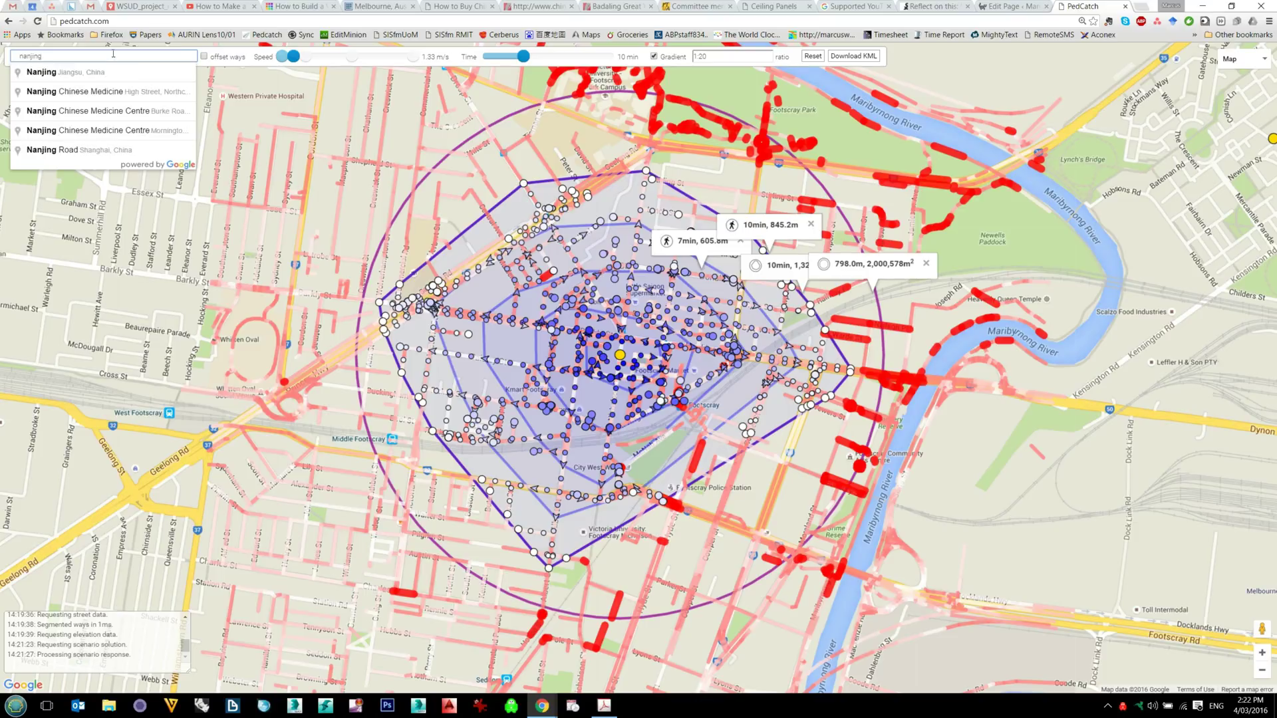
{"action": "left_click", "coordinate": [104, 72]}
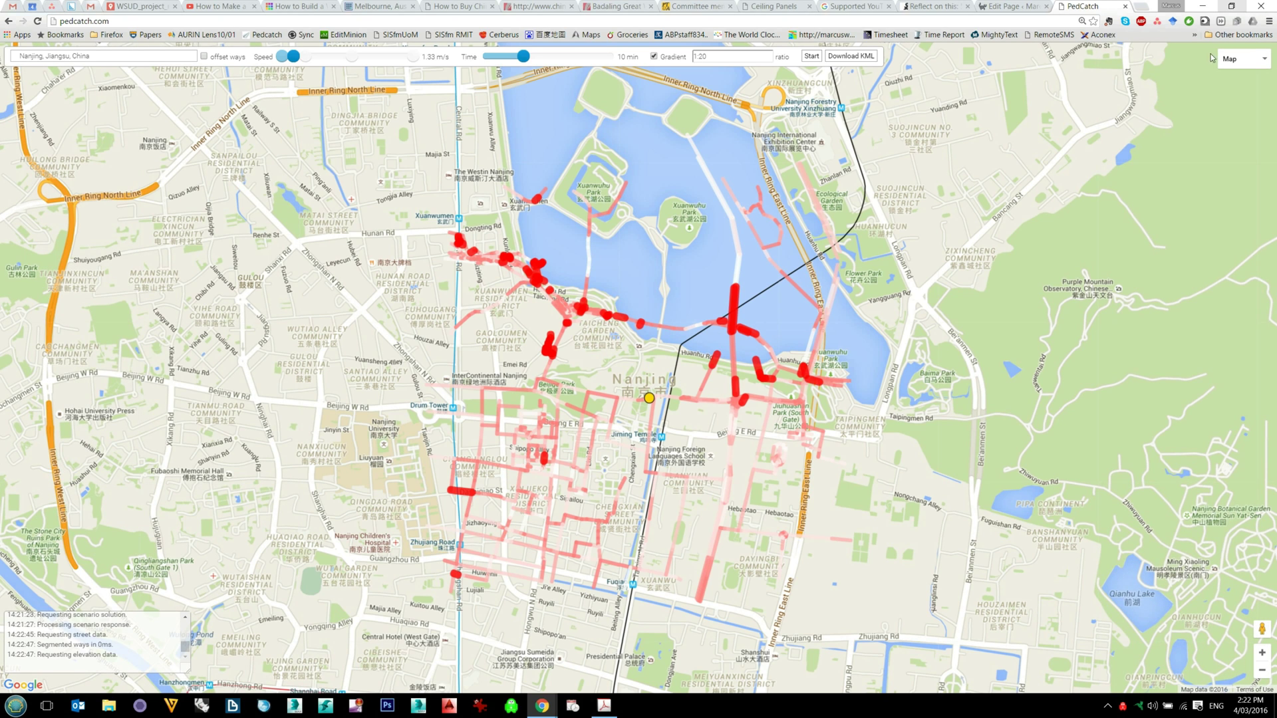
Step: Switch the basemap to OpenStreetMap and zoom in on the streets around the yellow marker
{"action": "left_click", "coordinate": [1261, 59]}
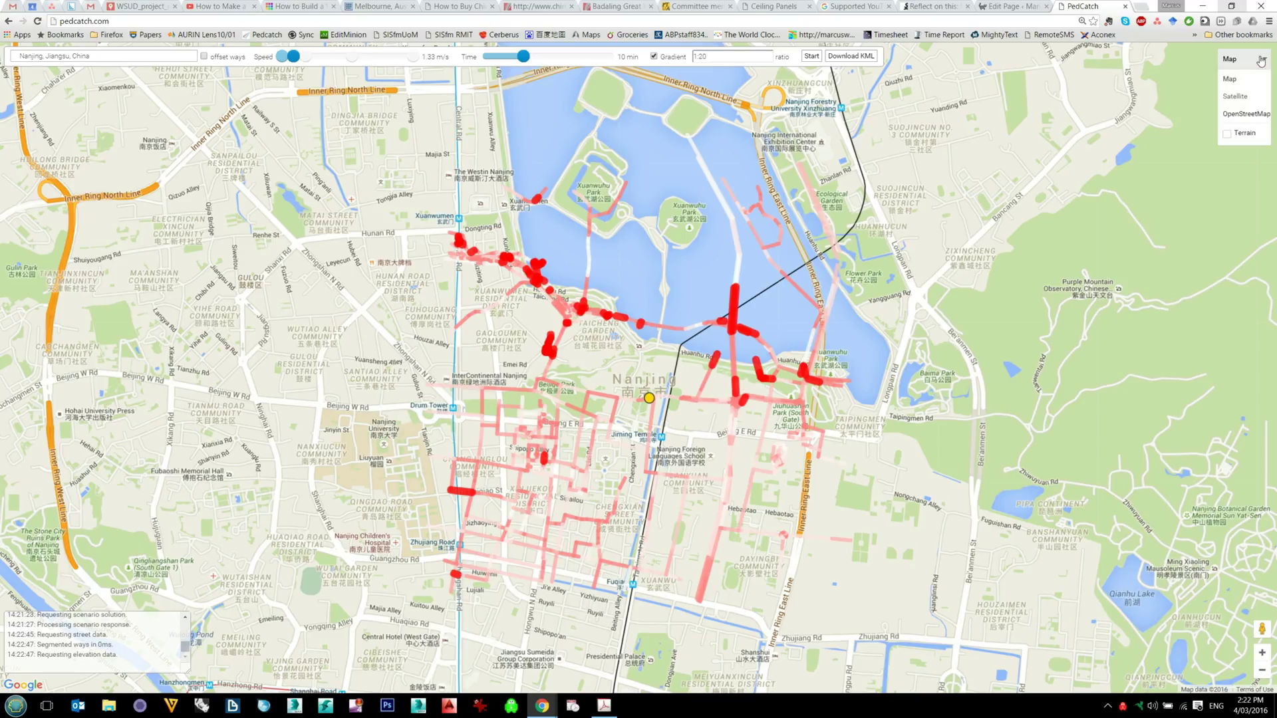
{"action": "left_click", "coordinate": [1246, 114]}
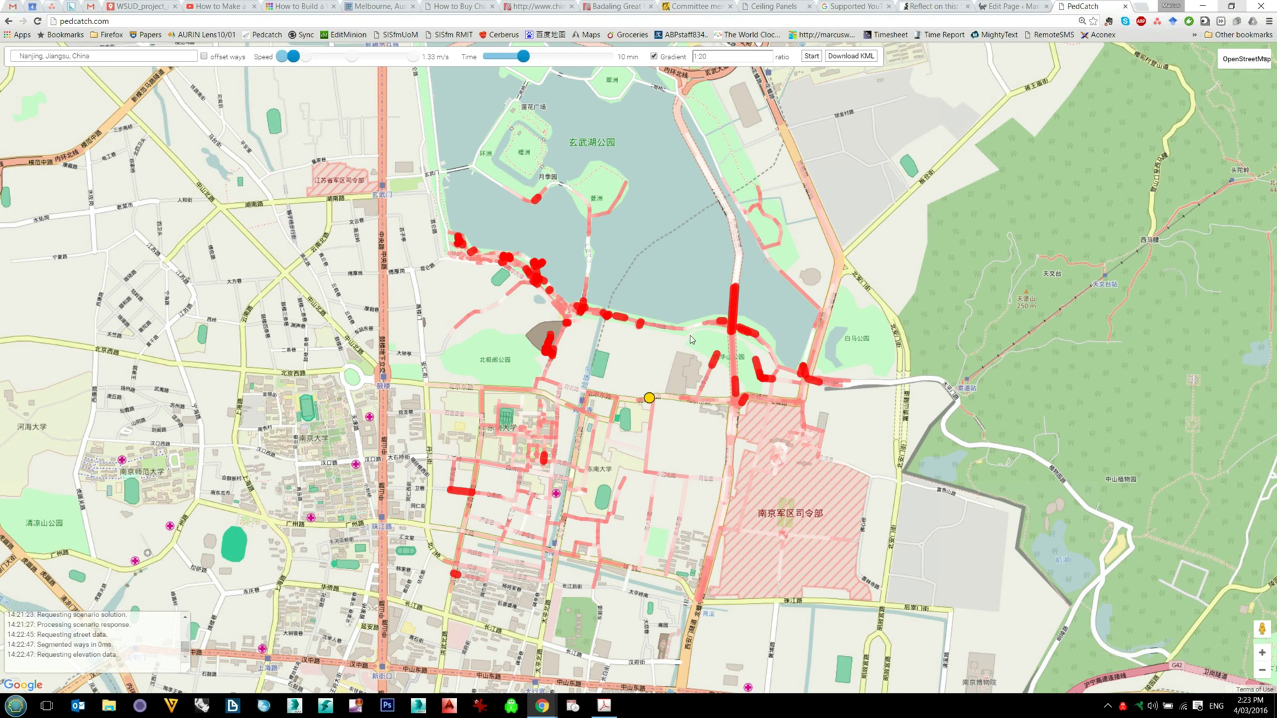
{"action": "left_click_drag", "start_coordinate": [586, 367], "coordinate": [580, 282]}
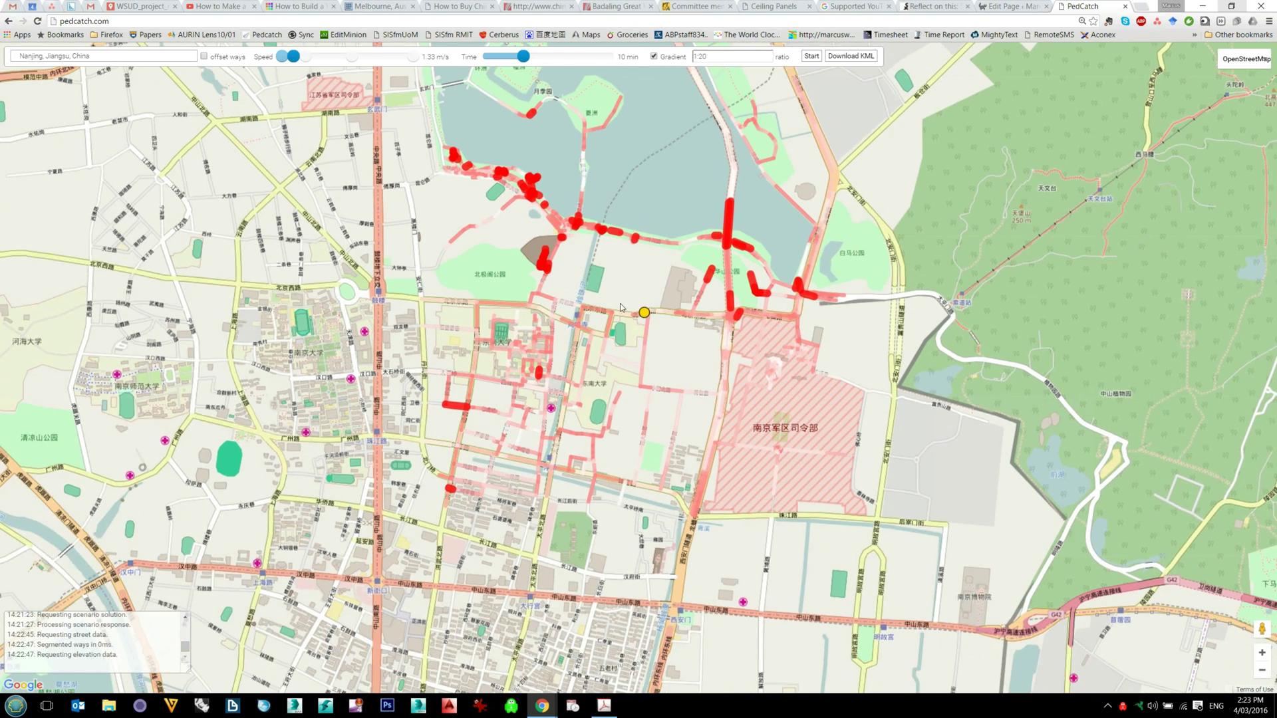
{"action": "scroll", "coordinate": [621, 307], "scroll_direction": "up", "scroll_amount": 1}
{"action": "scroll", "coordinate": [621, 307], "scroll_direction": "up", "scroll_amount": 1}
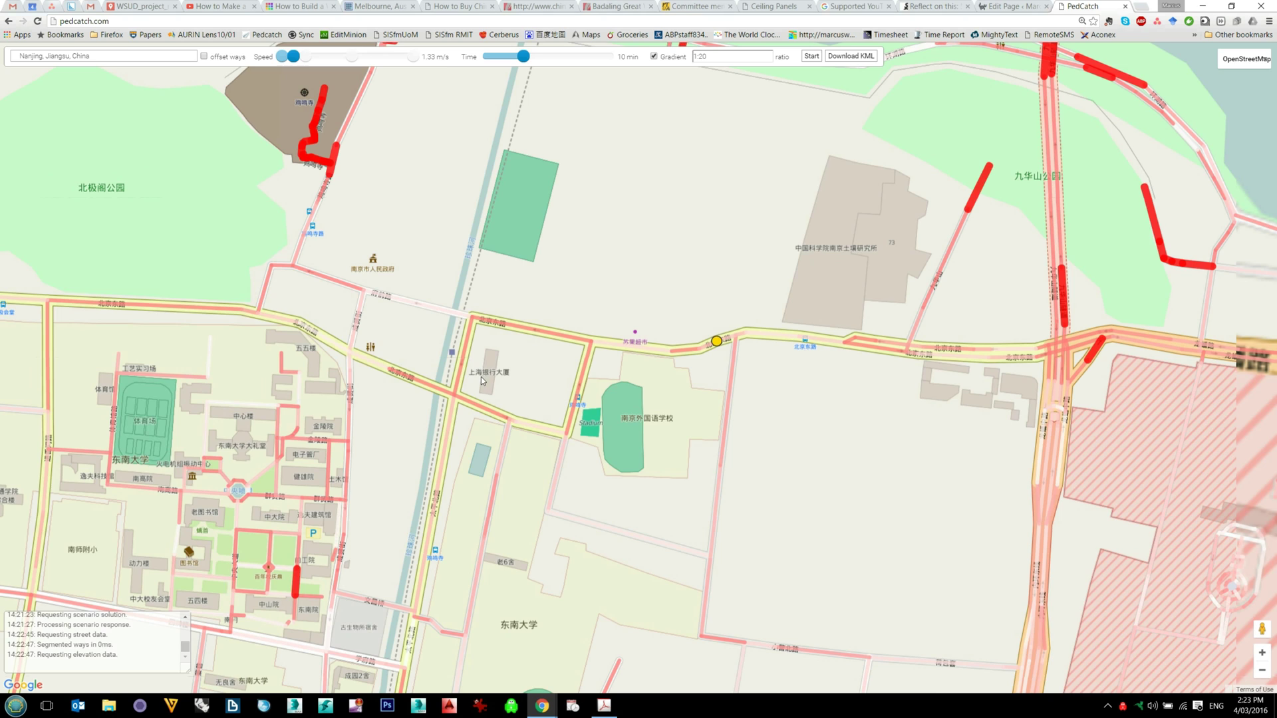
{"action": "scroll", "coordinate": [499, 390], "scroll_direction": "up", "scroll_amount": 1}
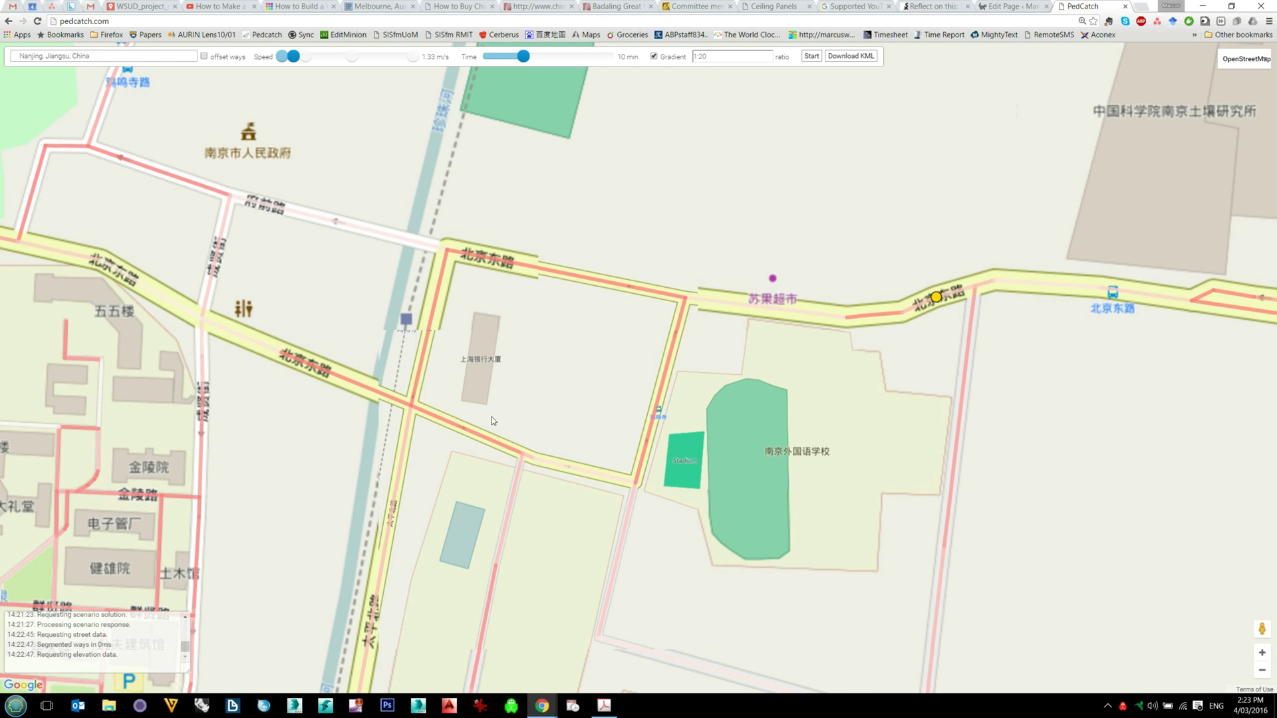
{"action": "scroll", "coordinate": [560, 368], "scroll_direction": "down", "scroll_amount": 1}
{"action": "left_click_drag", "start_coordinate": [487, 387], "coordinate": [441, 261]}
Step: Enable offset ways, then zoom out and back in so Nanjing's streets redraw with offset lines
{"action": "left_click", "coordinate": [221, 99]}
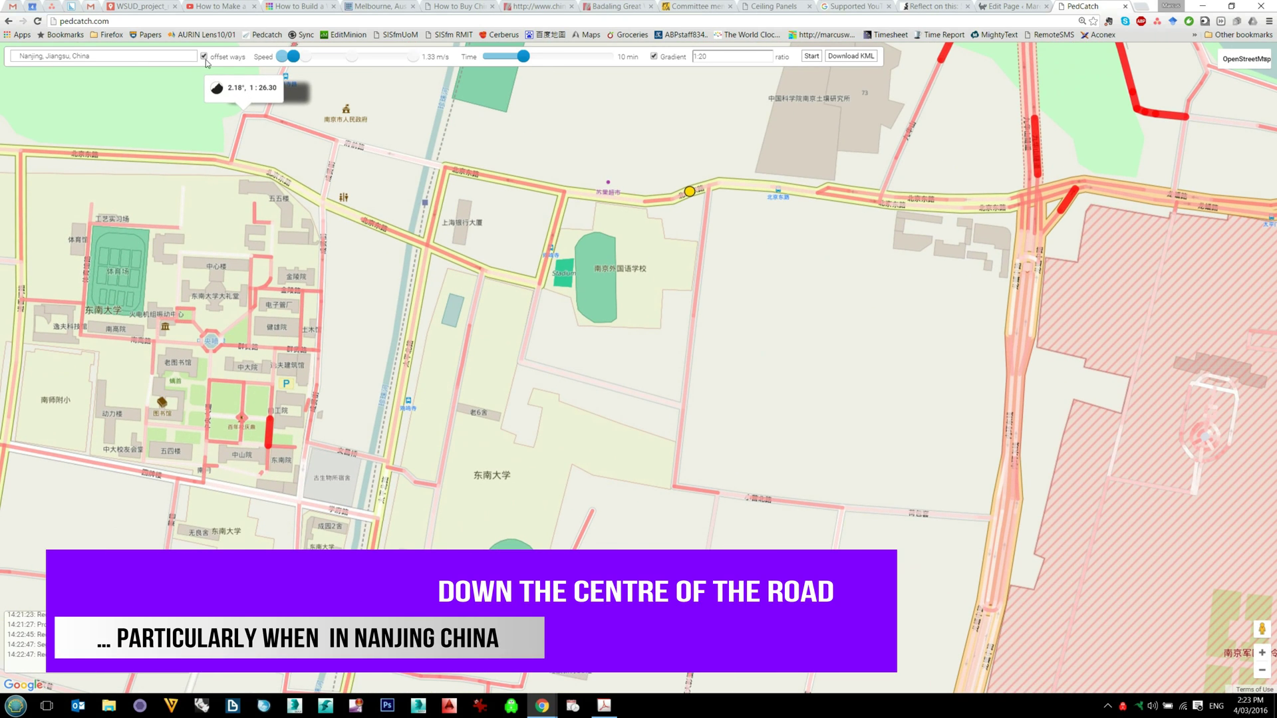
{"action": "left_click", "coordinate": [757, 379]}
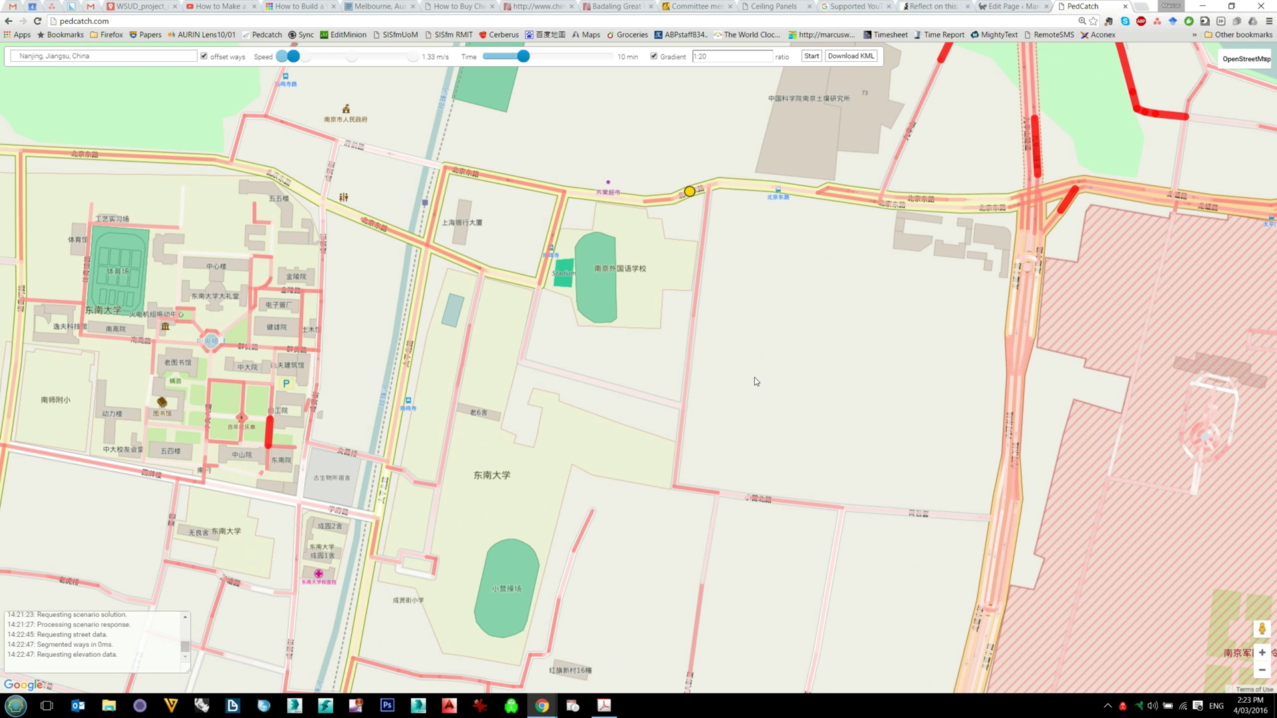
{"action": "key", "text": "minus"}
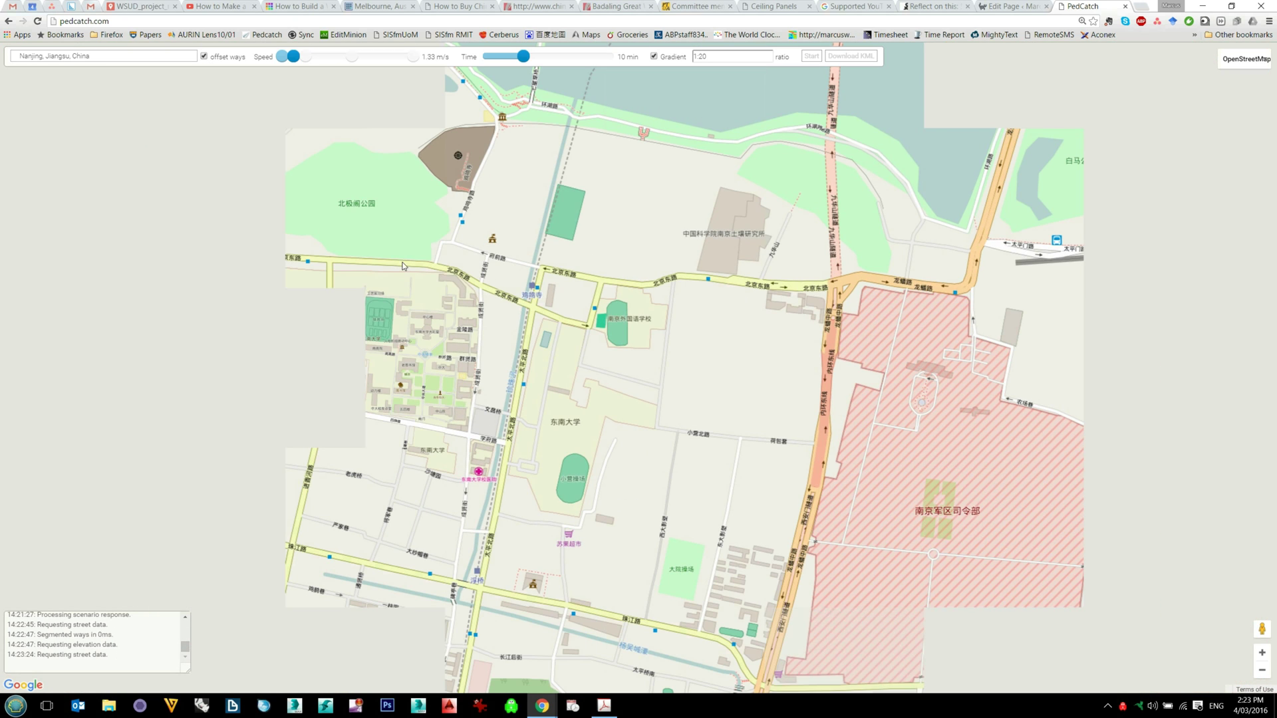
{"action": "key", "text": "minus"}
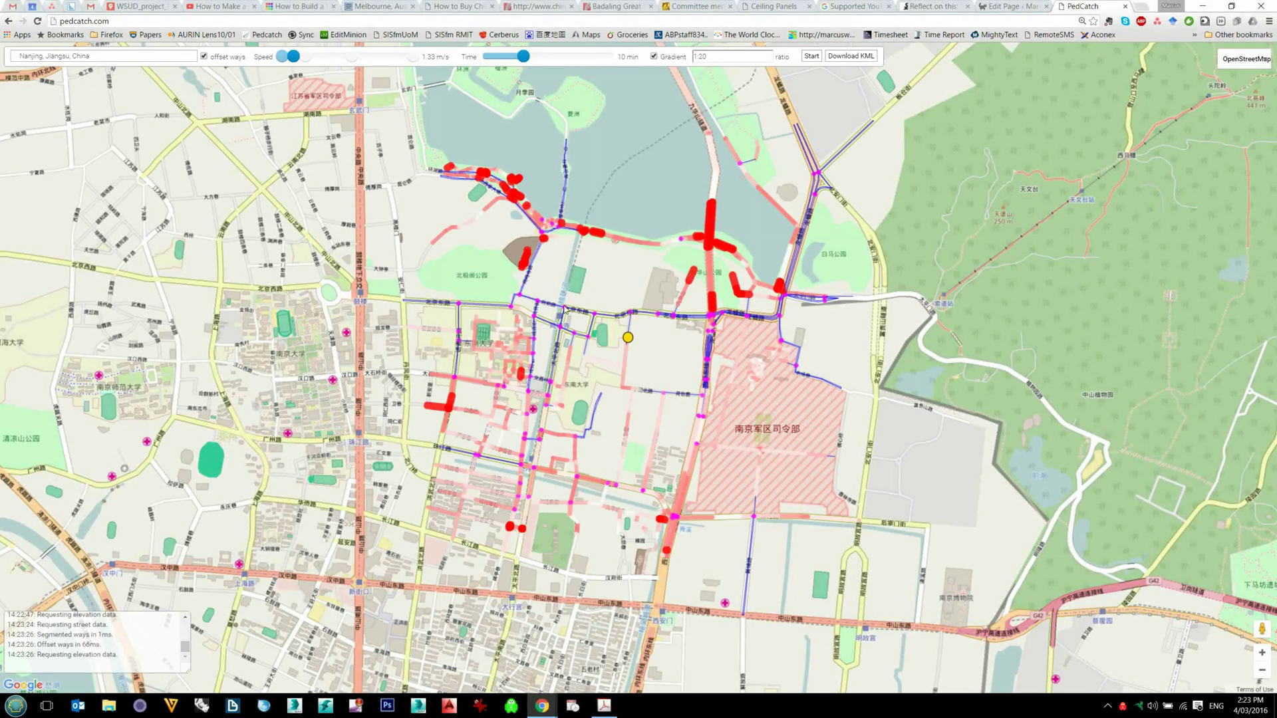
{"action": "scroll", "coordinate": [557, 332], "scroll_direction": "up", "scroll_amount": 2}
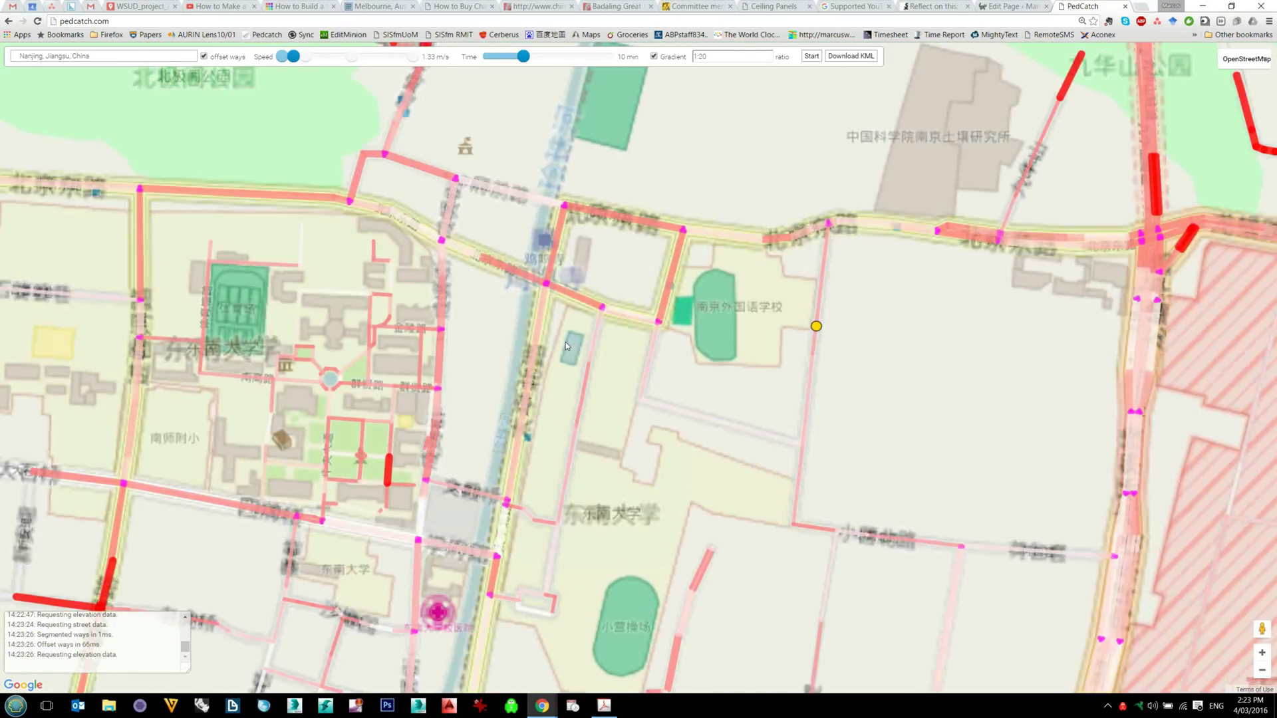
{"action": "scroll", "coordinate": [565, 342], "scroll_direction": "up", "scroll_amount": 1}
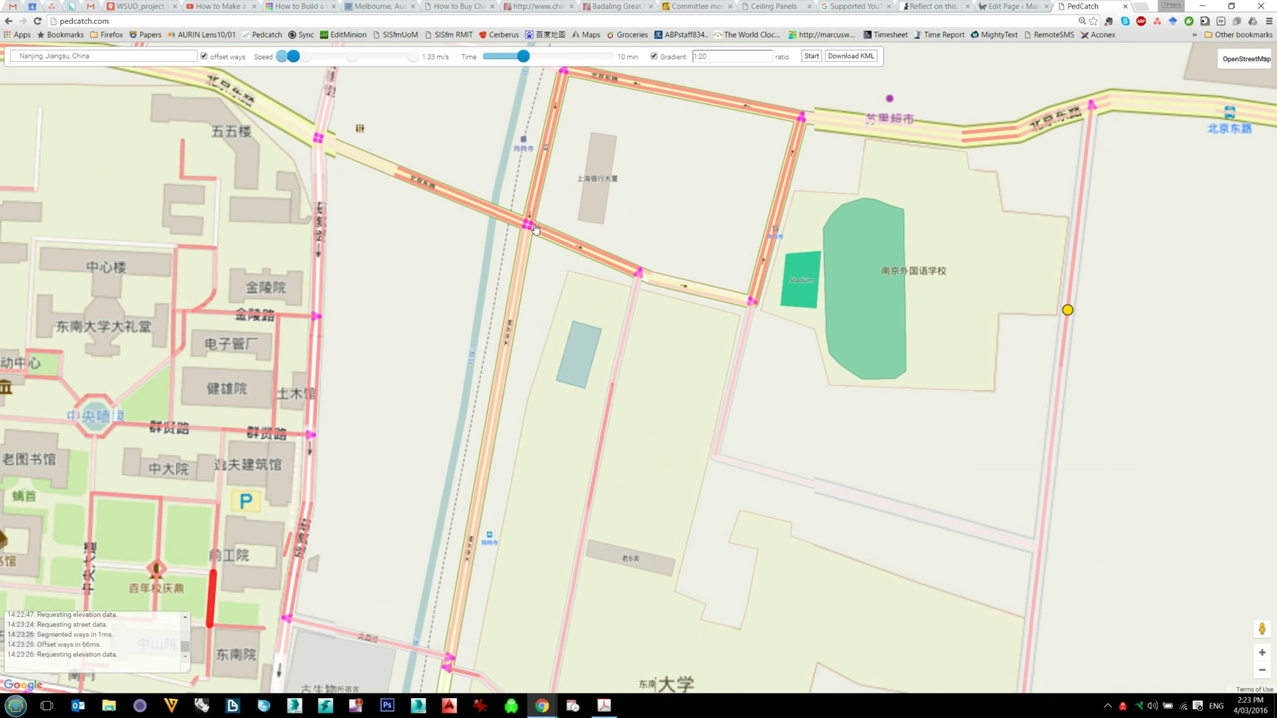
{"action": "mouse_move", "coordinate": [533, 239]}
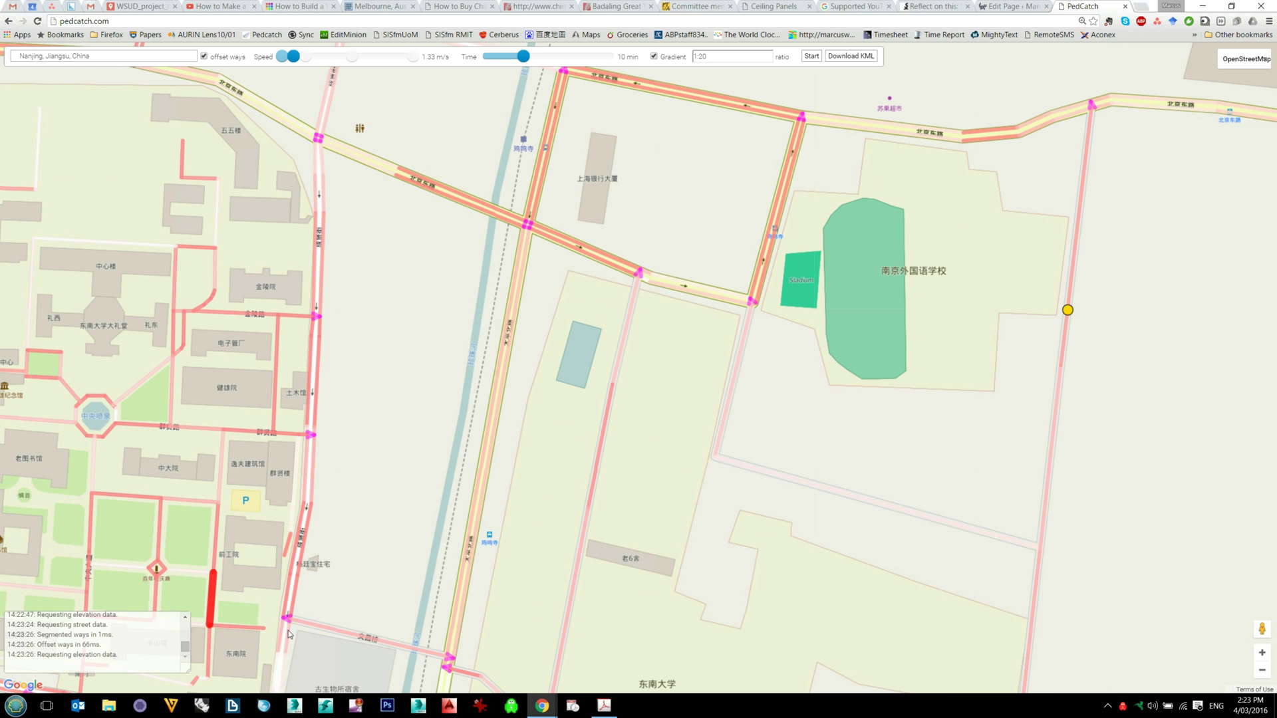
Step: Place the start marker on the road beside the Nanjing Foreign Language School stadium and start the run
{"action": "left_click_drag", "start_coordinate": [410, 366], "coordinate": [452, 349]}
{"action": "scroll", "coordinate": [717, 302], "scroll_direction": "down", "scroll_amount": 1}
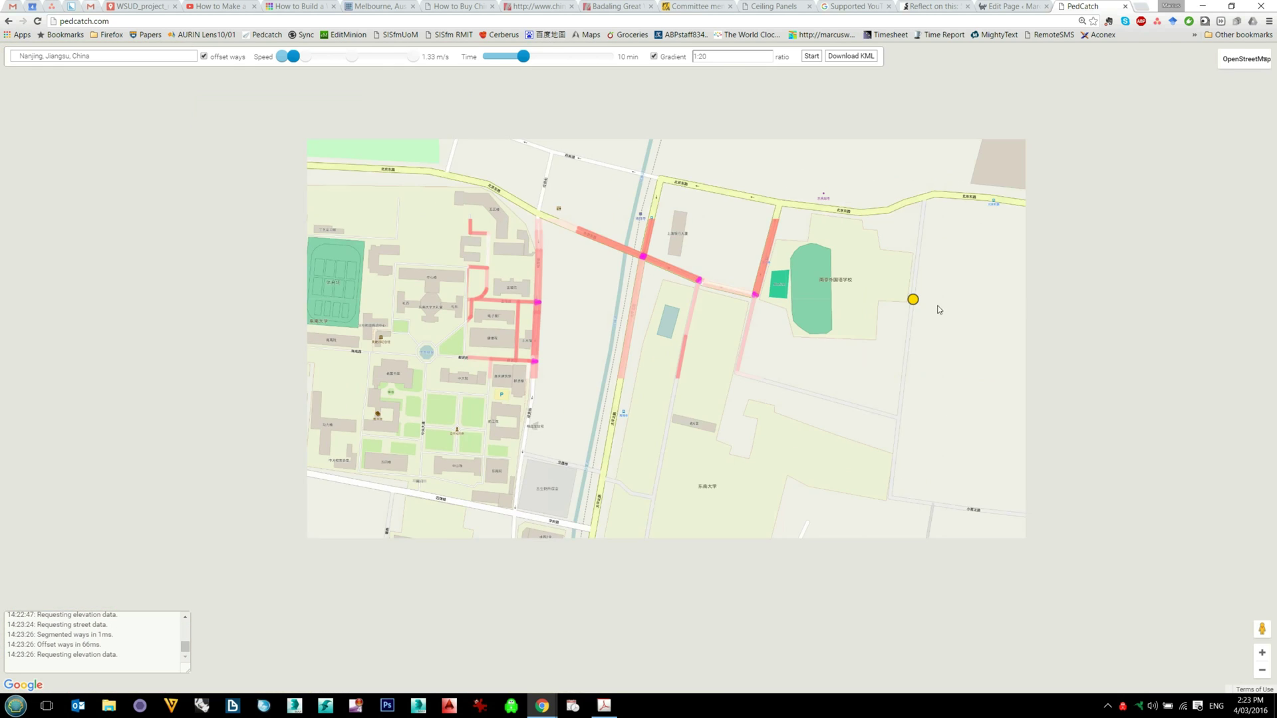
{"action": "mouse_move", "coordinate": [914, 301]}
{"action": "left_mouse_down"}
{"action": "mouse_move", "coordinate": [788, 310]}
{"action": "mouse_move", "coordinate": [761, 299]}
{"action": "mouse_move", "coordinate": [762, 276]}
{"action": "left_mouse_up"}
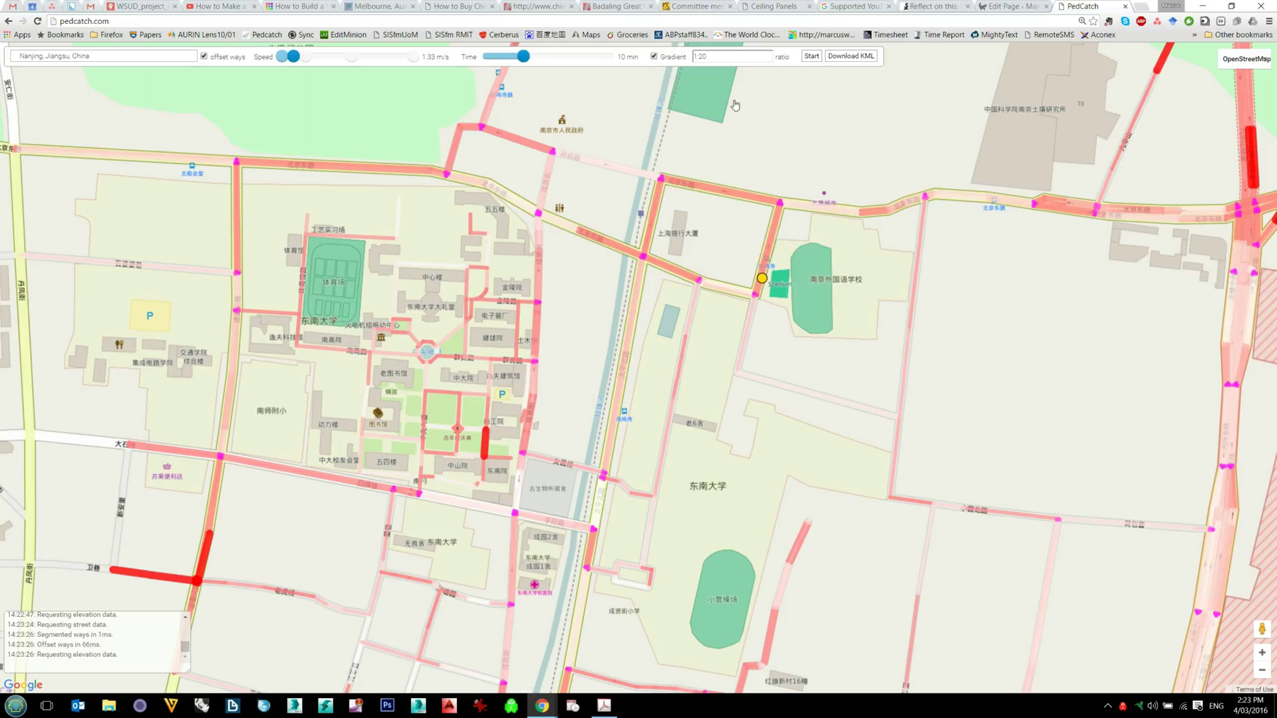
{"action": "left_click", "coordinate": [811, 57]}
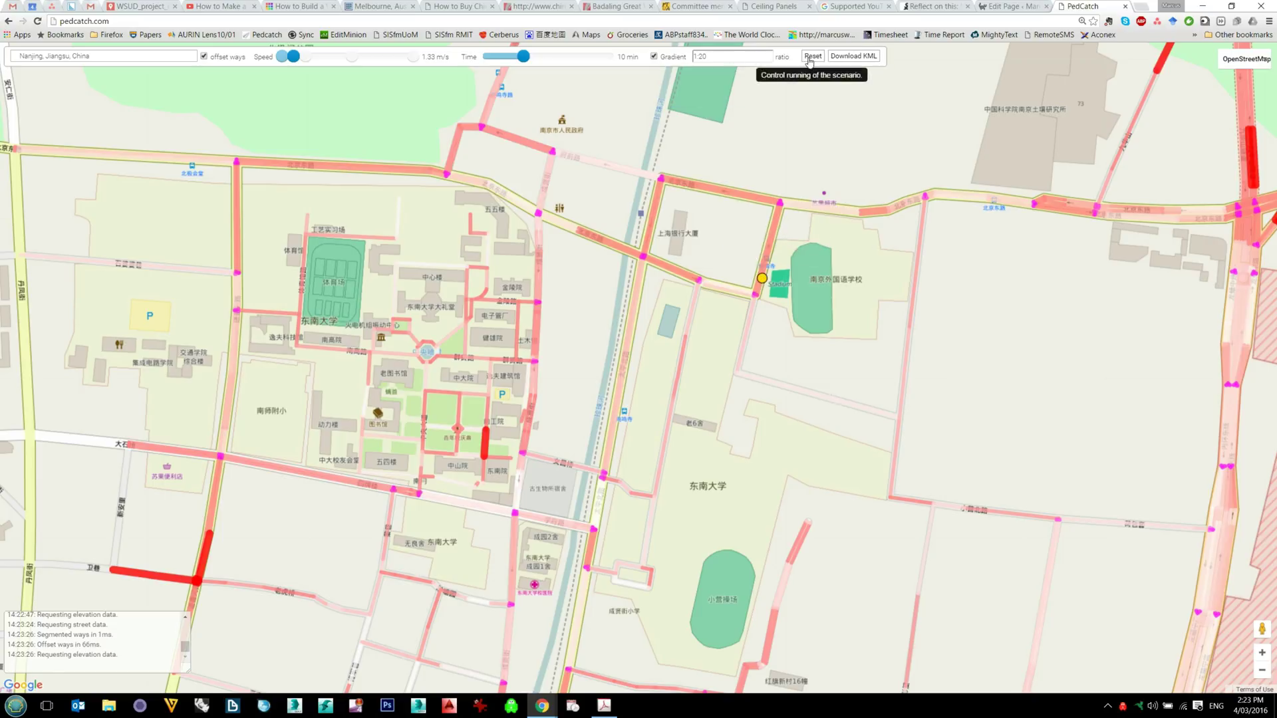